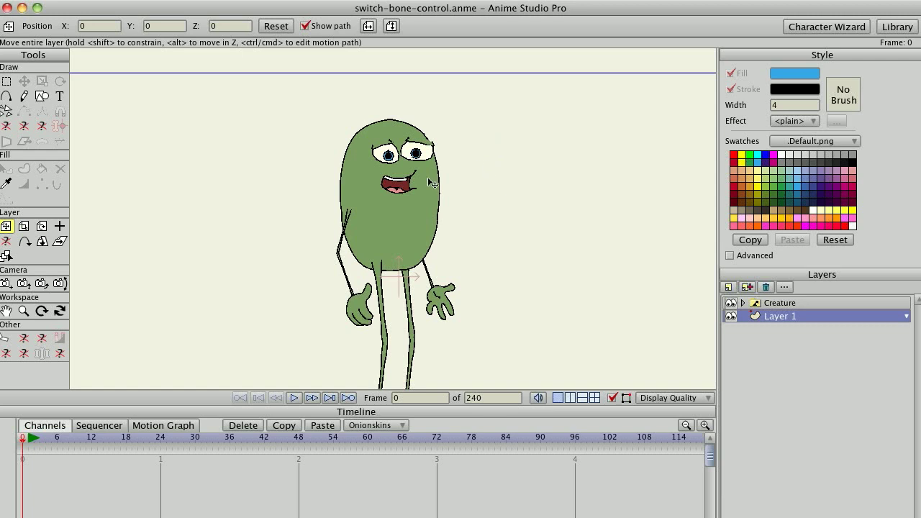
# Examine the Creature switch layer by viewing its Back, Back 3/4, Side, Front 3/4 and Front bone layers
pyautogui.click(784, 304)
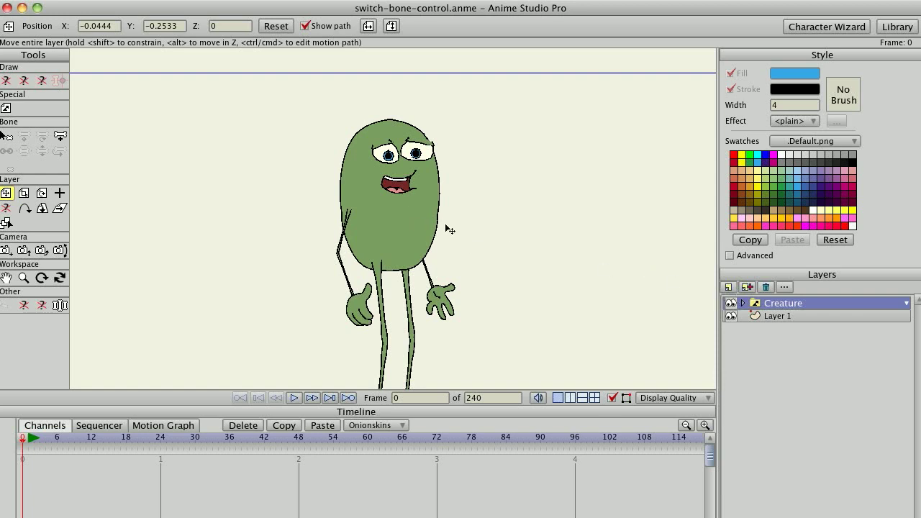
pyautogui.scroll(2, 449, 230)
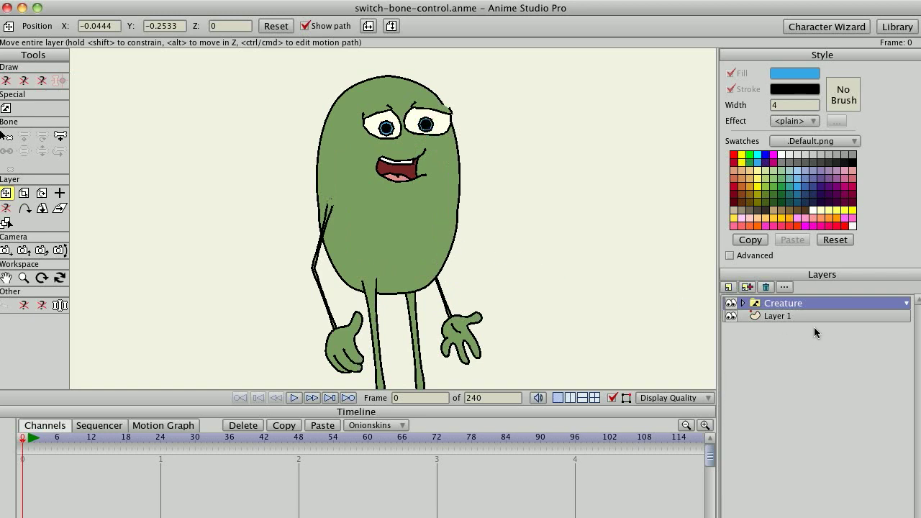
pyautogui.click(744, 303)
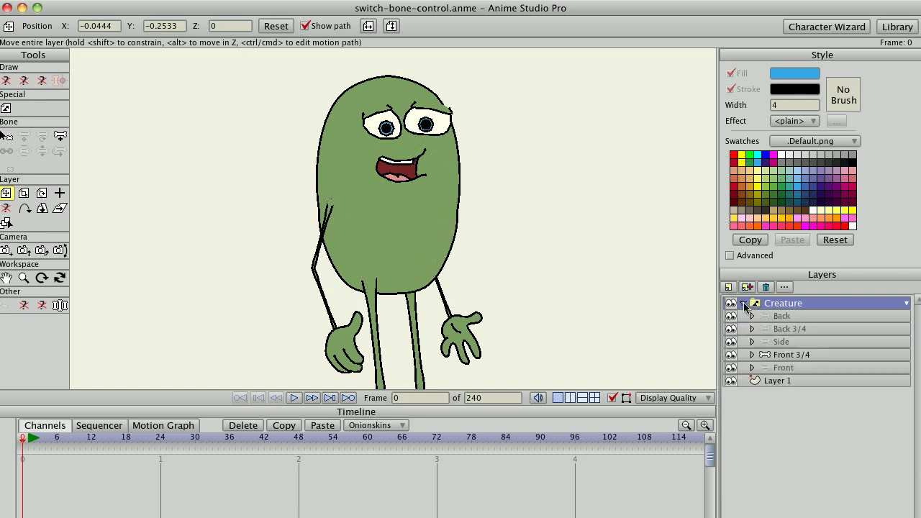
pyautogui.click(778, 317)
pyautogui.click(780, 329)
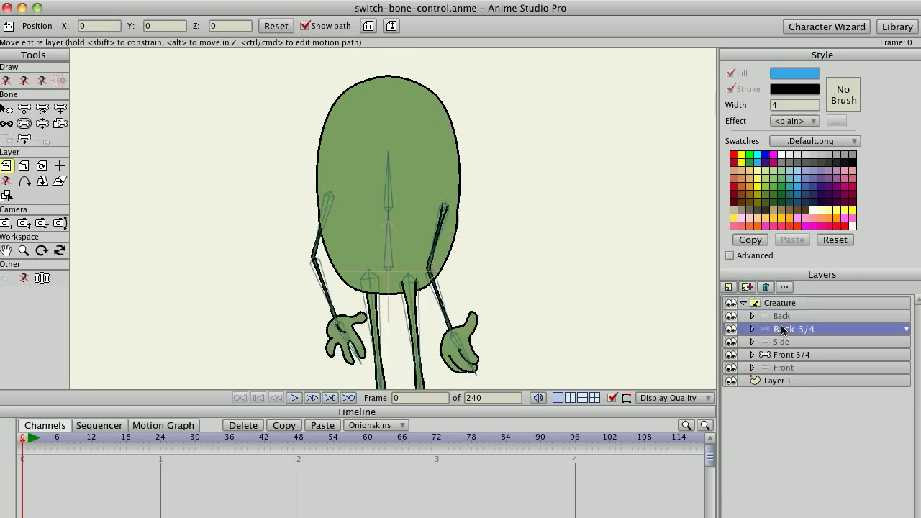
pyautogui.click(781, 342)
pyautogui.click(779, 355)
pyautogui.click(781, 368)
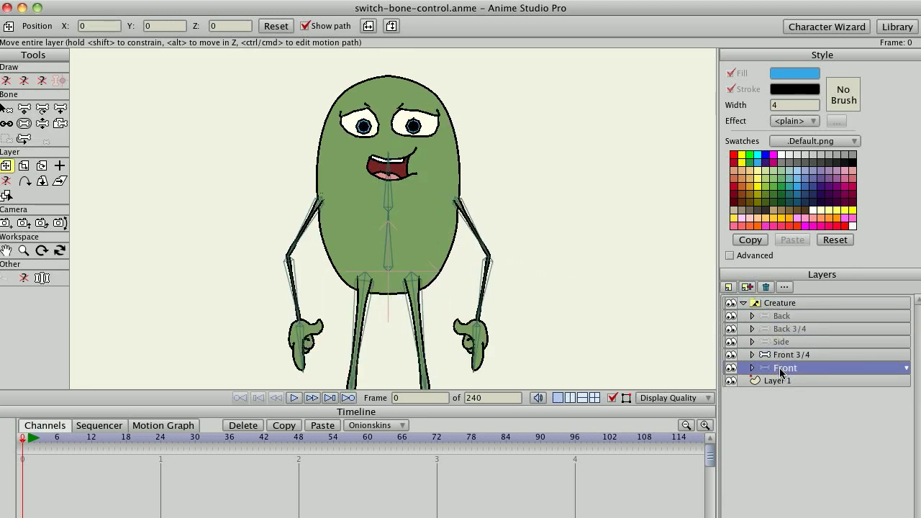
pyautogui.click(792, 355)
pyautogui.click(788, 342)
pyautogui.click(784, 330)
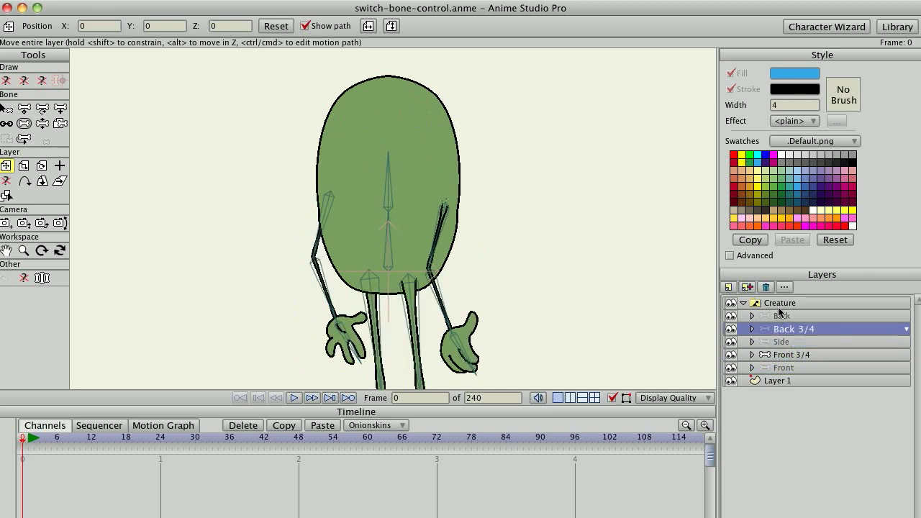
pyautogui.click(778, 305)
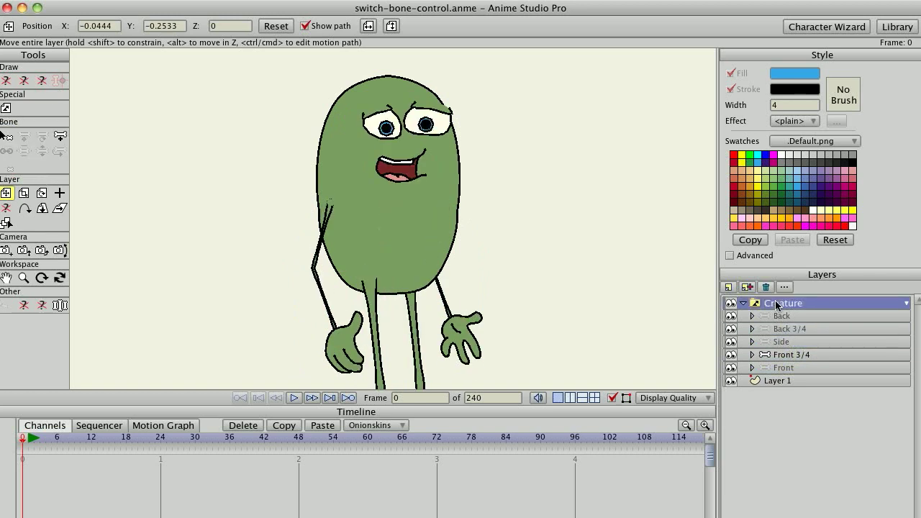
# Inspect the switch layers nested in Front 3/4, including Hand R, Eye R and Eye L, and collapse the Creature layer
pyautogui.click(753, 355)
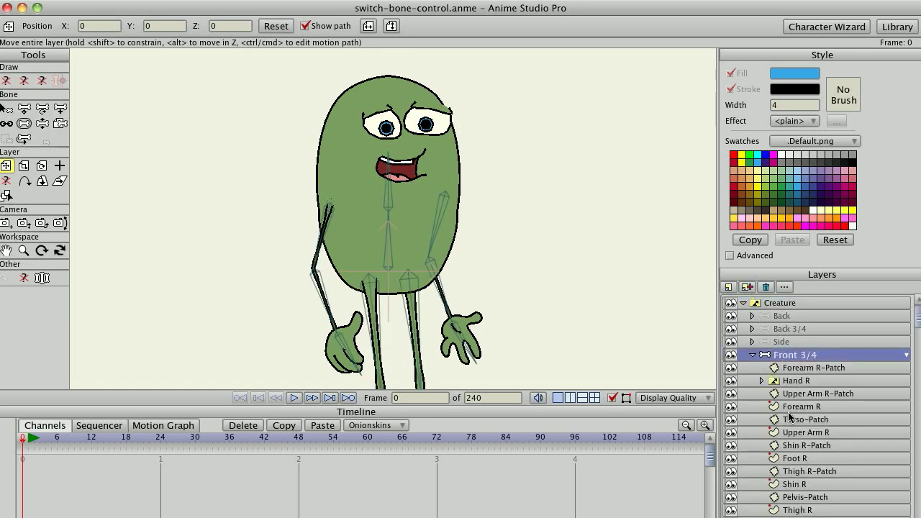
pyautogui.scroll(-5, 810, 371)
pyautogui.scroll(2, 810, 347)
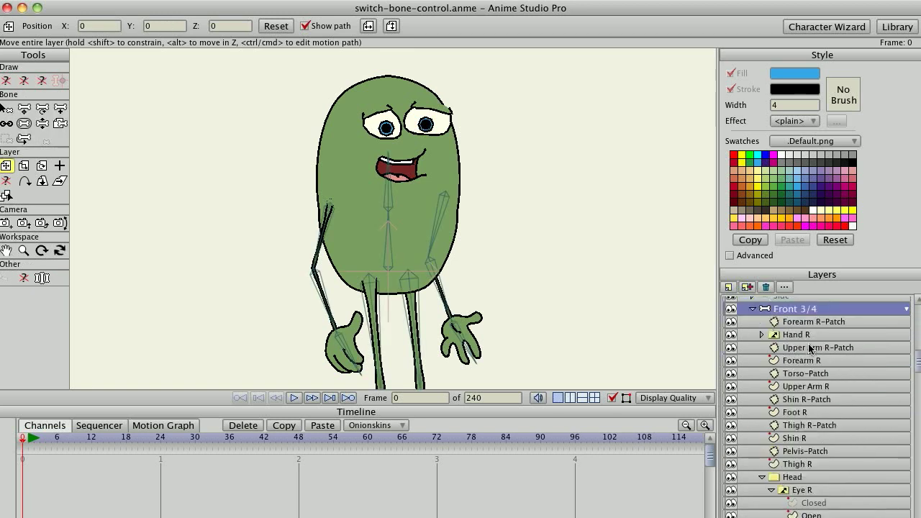
pyautogui.click(787, 336)
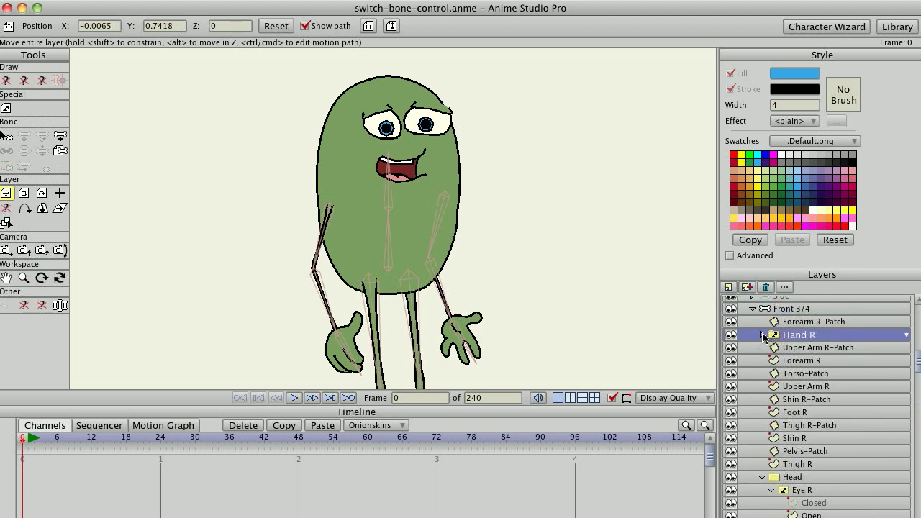
pyautogui.scroll(-4, 794, 431)
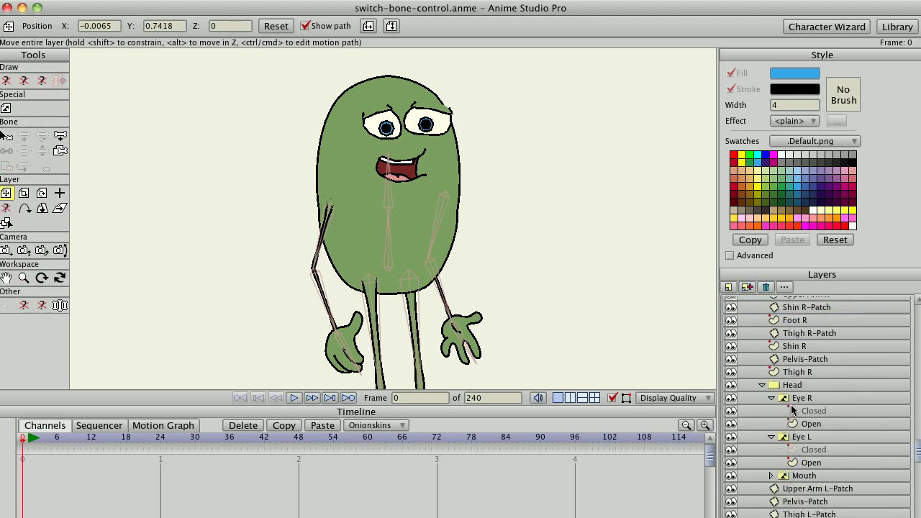
pyautogui.click(794, 402)
pyautogui.click(807, 439)
pyautogui.scroll(4, 817, 395)
pyautogui.scroll(2, 819, 373)
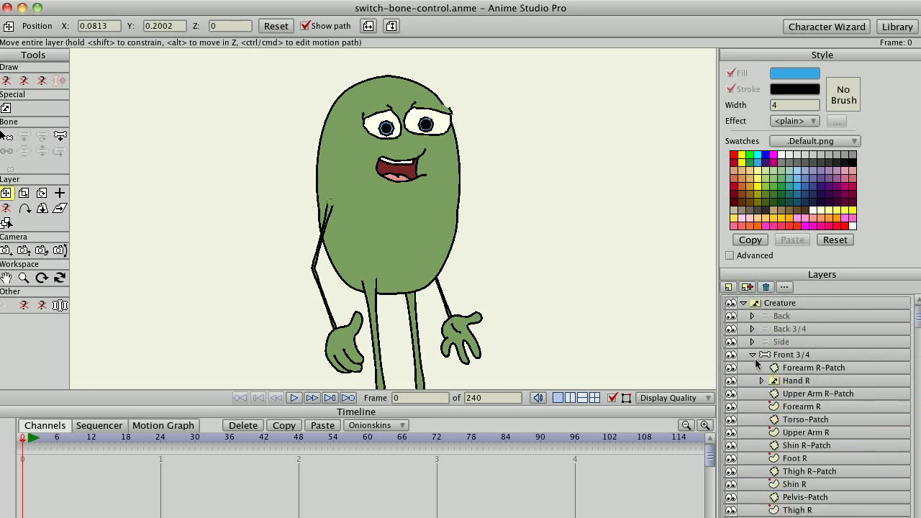
pyautogui.click(752, 356)
pyautogui.click(767, 303)
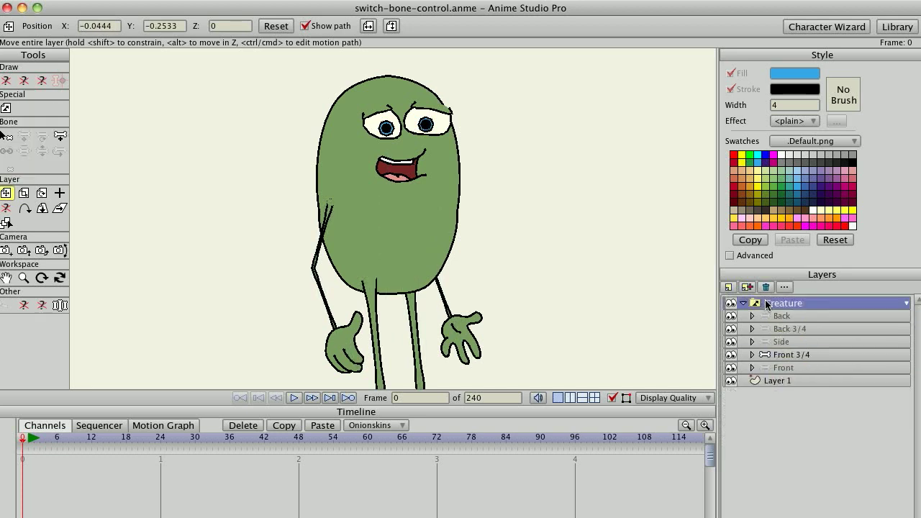
pyautogui.click(743, 303)
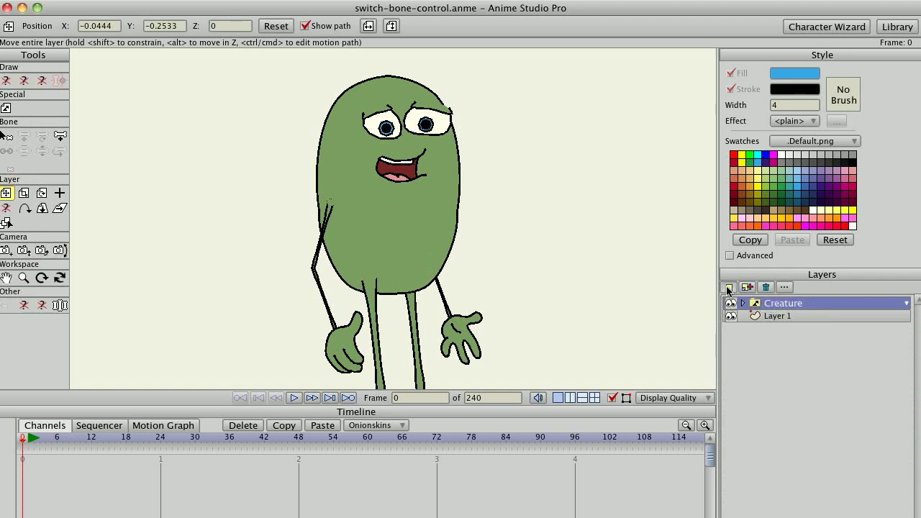
# Add a bone layer named Creature Control above the Creature layer
pyautogui.click(728, 288)
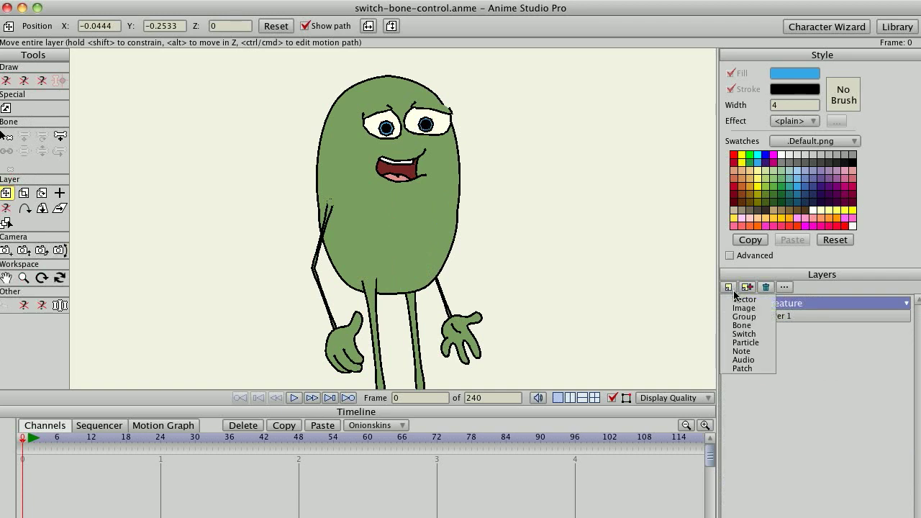
pyautogui.click(753, 327)
pyautogui.write('C')
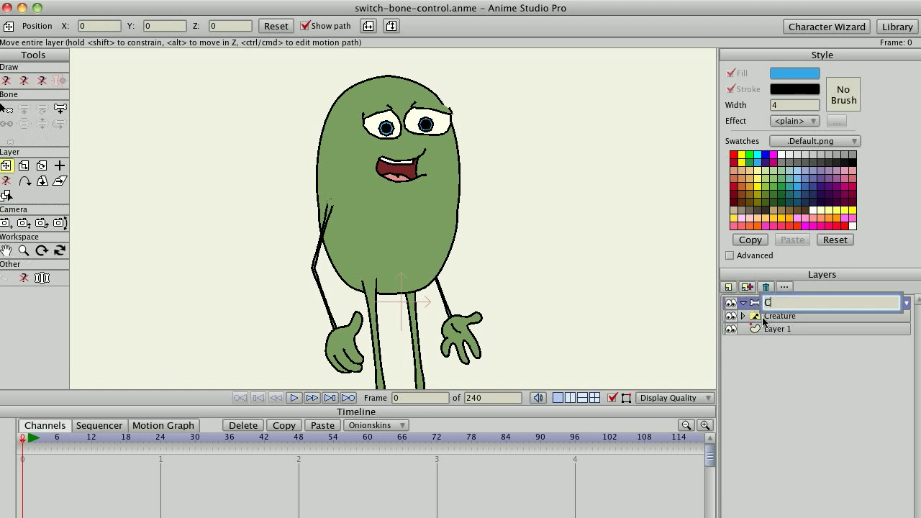
pyautogui.write('reature Control')
pyautogui.press('Return')
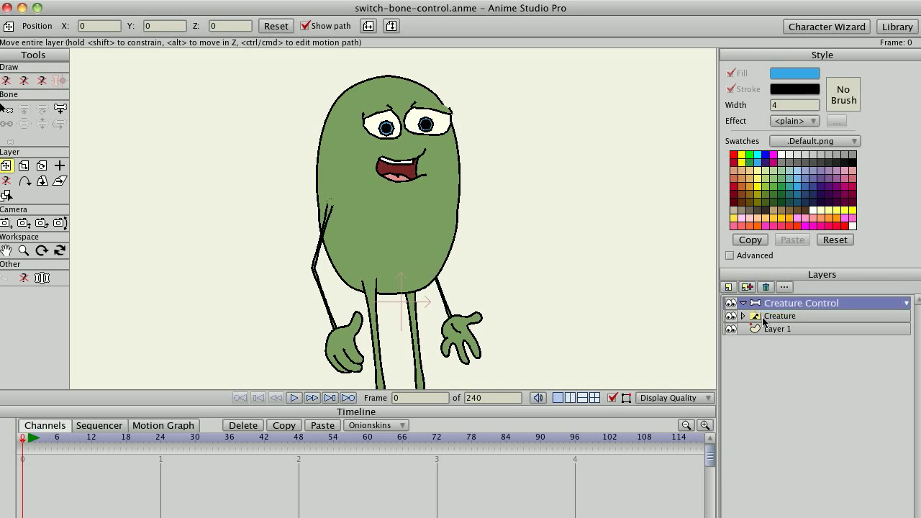
# Accept the Creature Control layer's settings as they are and nest the Creature switch layer inside it
pyautogui.doubleClick(801, 302)
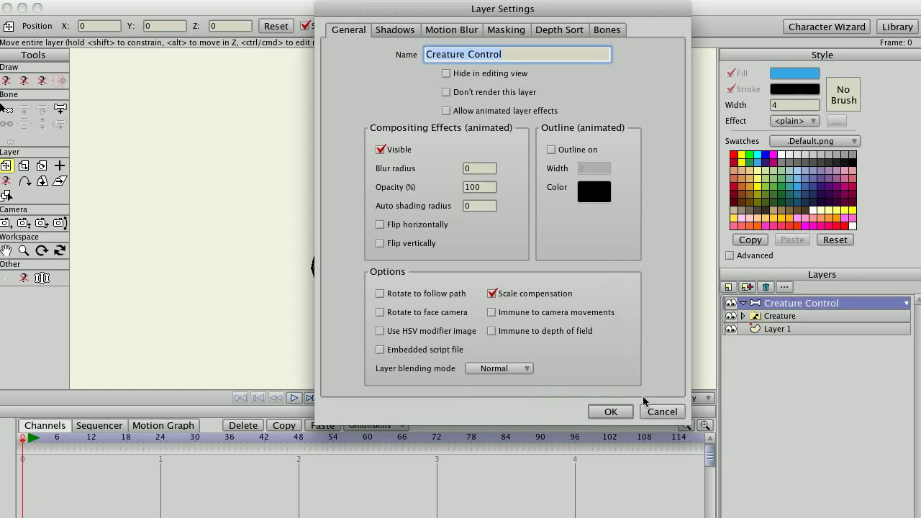
pyautogui.click(610, 415)
pyautogui.moveTo(781, 318); pyautogui.dragTo(782, 308)
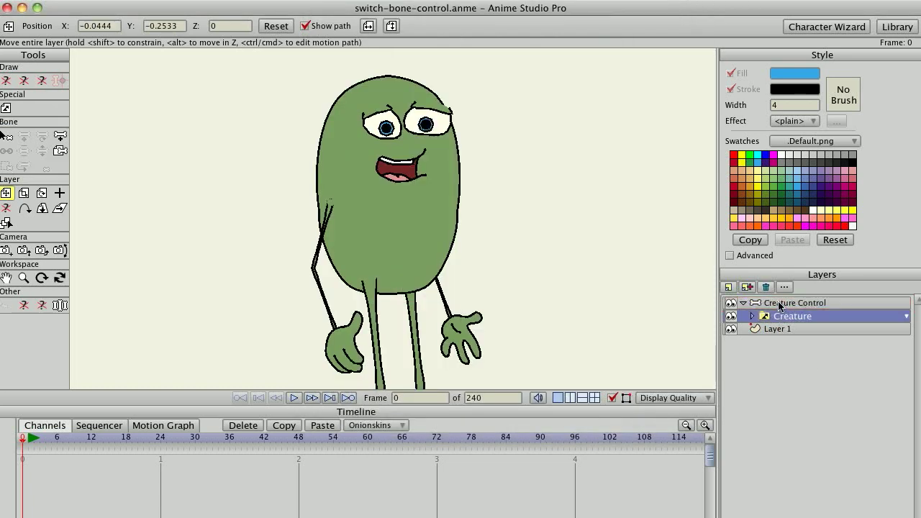
# Draw a tall vertical bone beside the character on the Creature Control layer and name it Creature
pyautogui.click(782, 304)
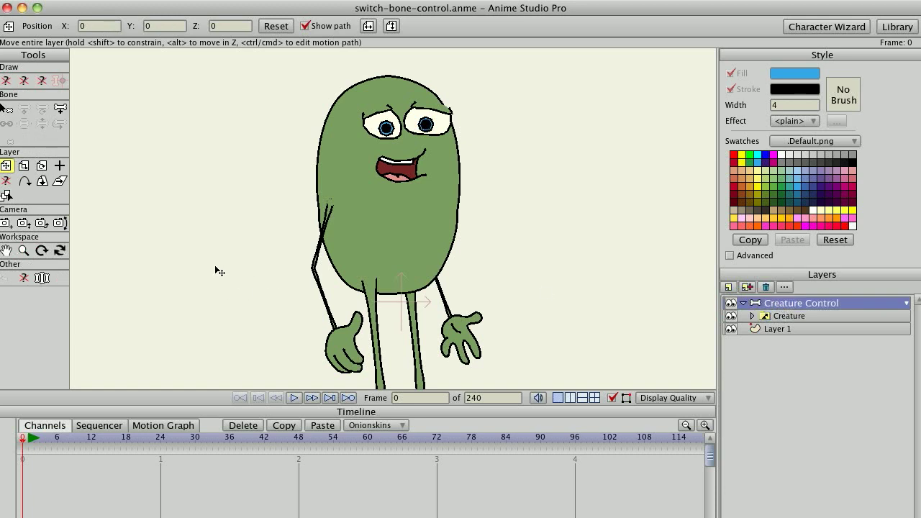
pyautogui.press('b')
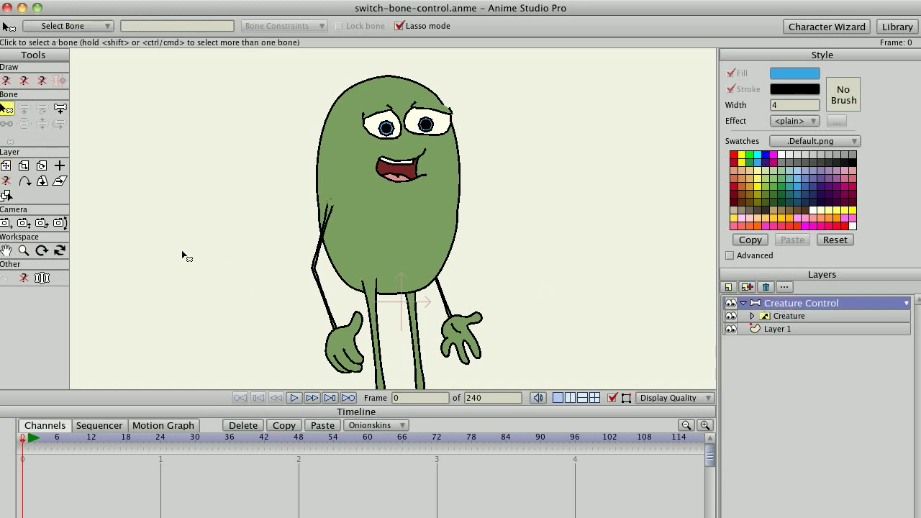
pyautogui.press('a')
pyautogui.moveTo(236, 280); pyautogui.dragTo(205, 104)
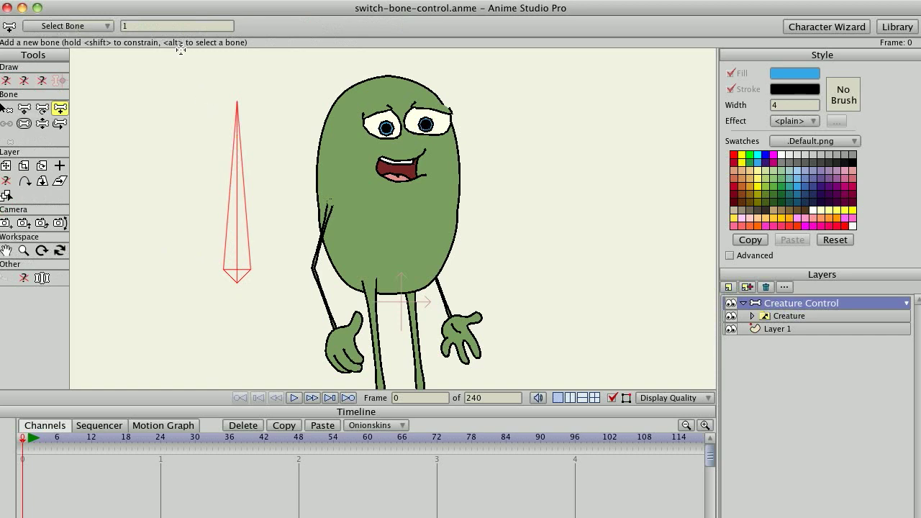
pyautogui.click(167, 26)
pyautogui.write('1')
pyautogui.press('BackSpace')
pyautogui.write('C')
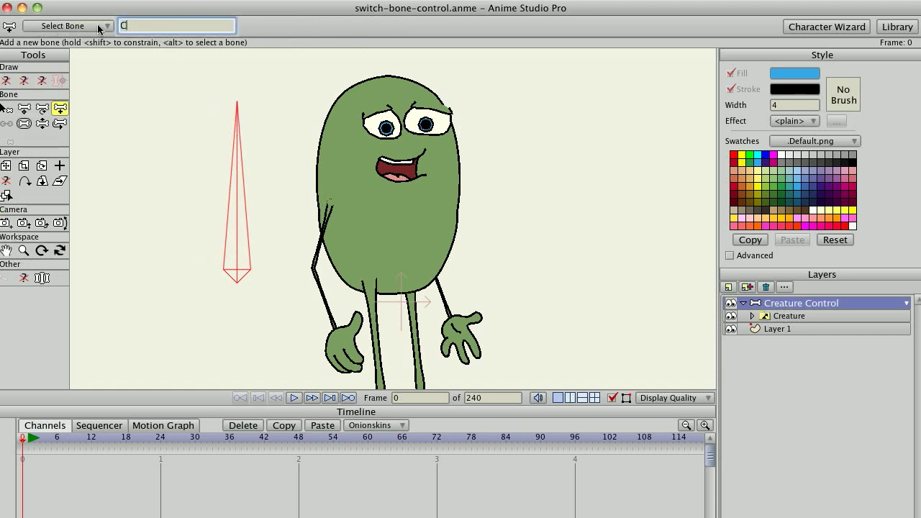
pyautogui.write('reature')
pyautogui.press('Return')
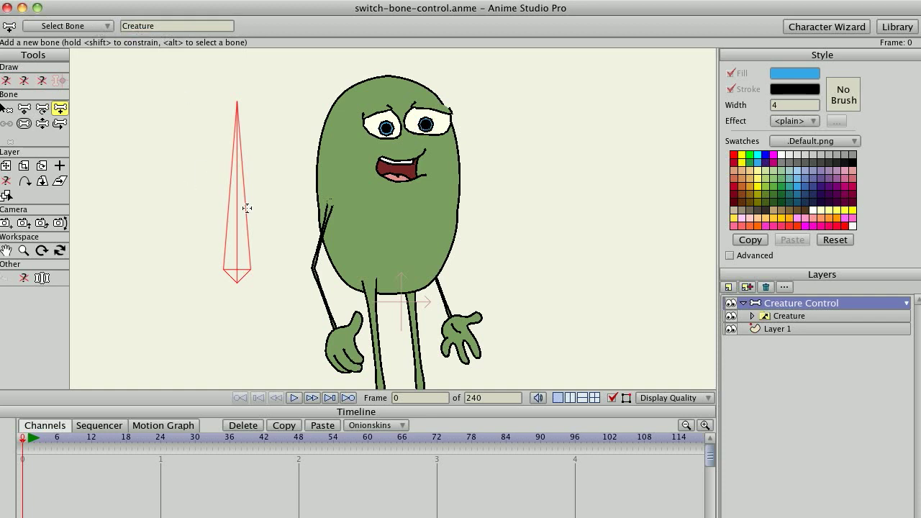
# Add a second, shorter vertical bone near the canvas's upper-left corner on Creature Control and name it Mouth
pyautogui.click(783, 320)
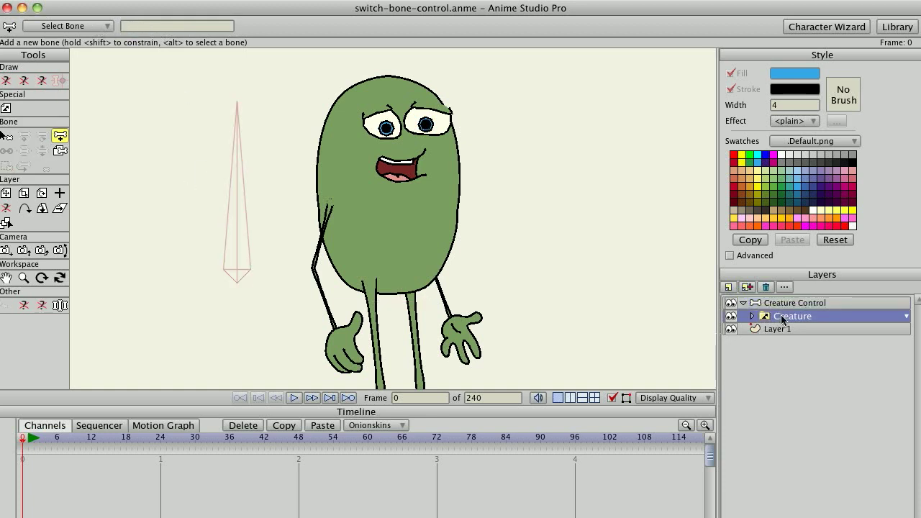
pyautogui.click(770, 305)
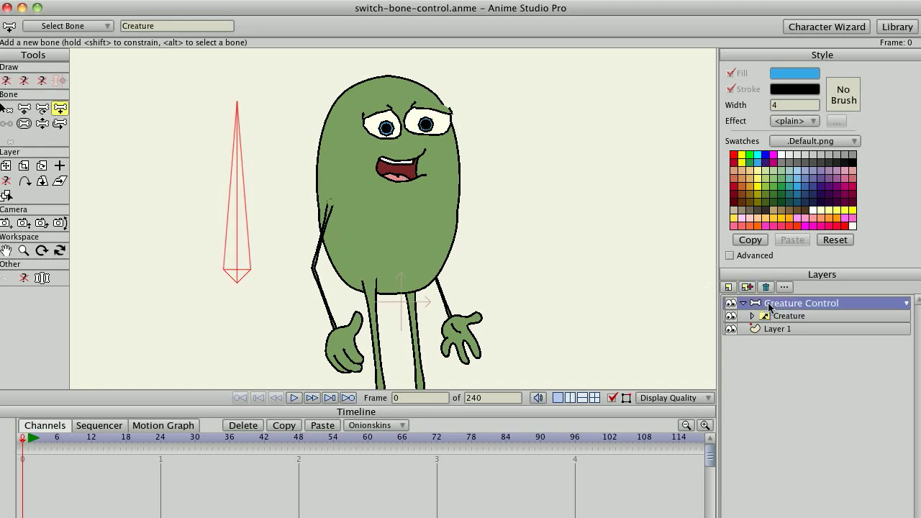
pyautogui.click(6, 108)
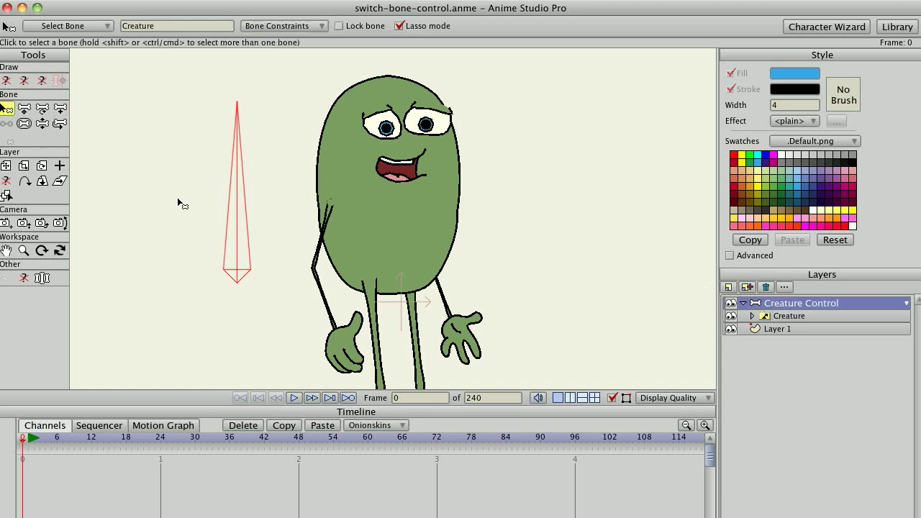
pyautogui.press('a')
pyautogui.moveTo(113, 142); pyautogui.dragTo(114, 72)
pyautogui.click(155, 26)
pyautogui.write('2')
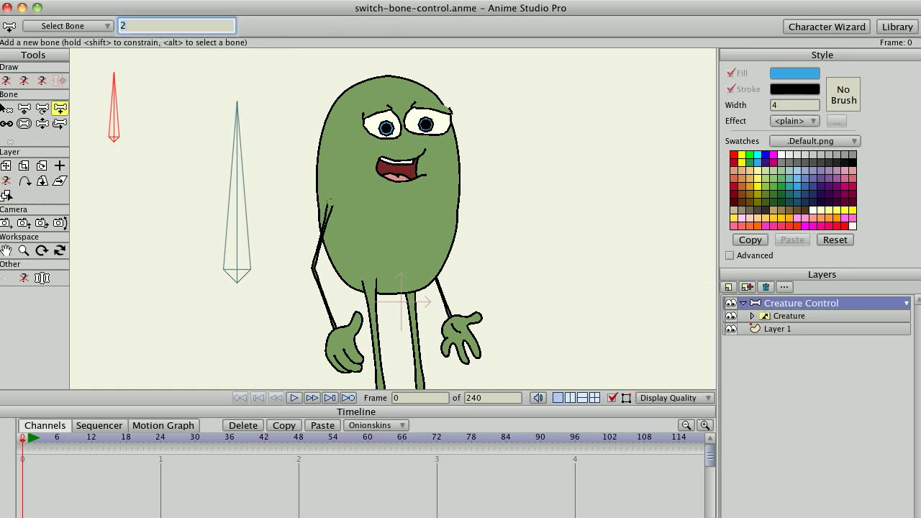
pyautogui.write('Mouth')
pyautogui.press('Return')
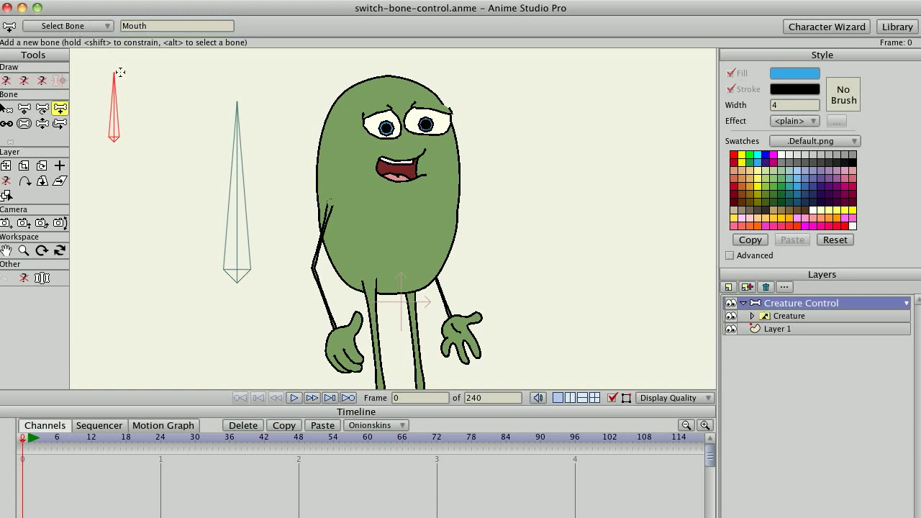
# Enable angle constraints on the Mouth bone with a minimum of -90 and a maximum of 90 degrees, and reopen its constraints
pyautogui.press('z')
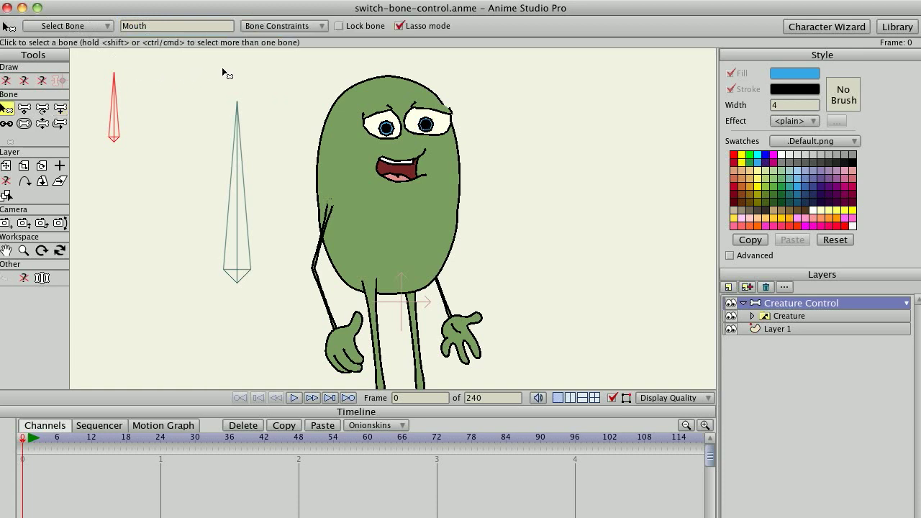
pyautogui.click(279, 26)
pyautogui.click(251, 44)
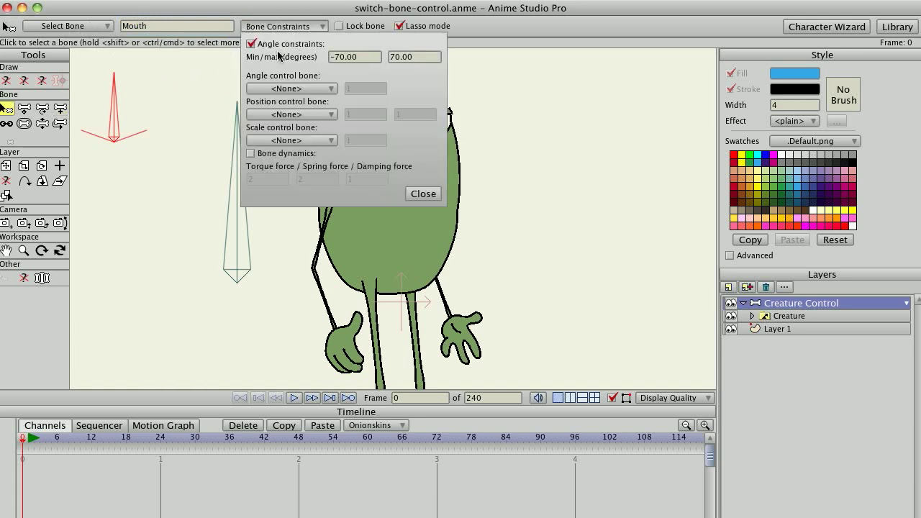
pyautogui.moveTo(367, 58); pyautogui.dragTo(328, 58)
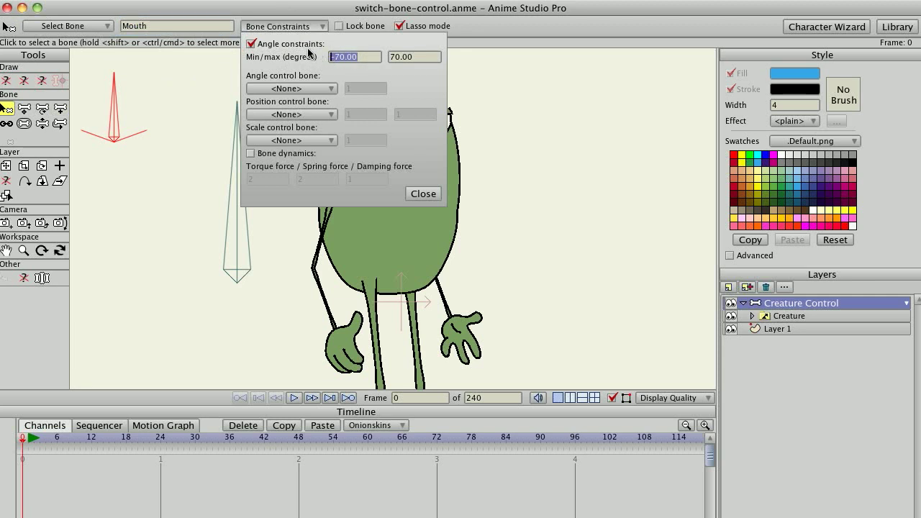
pyautogui.write('-90')
pyautogui.press('Tab')
pyautogui.write('90')
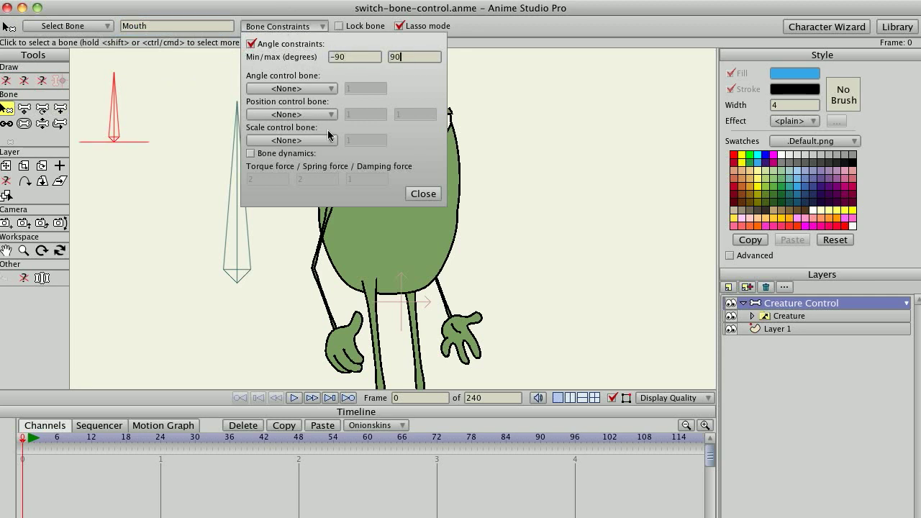
pyautogui.click(423, 193)
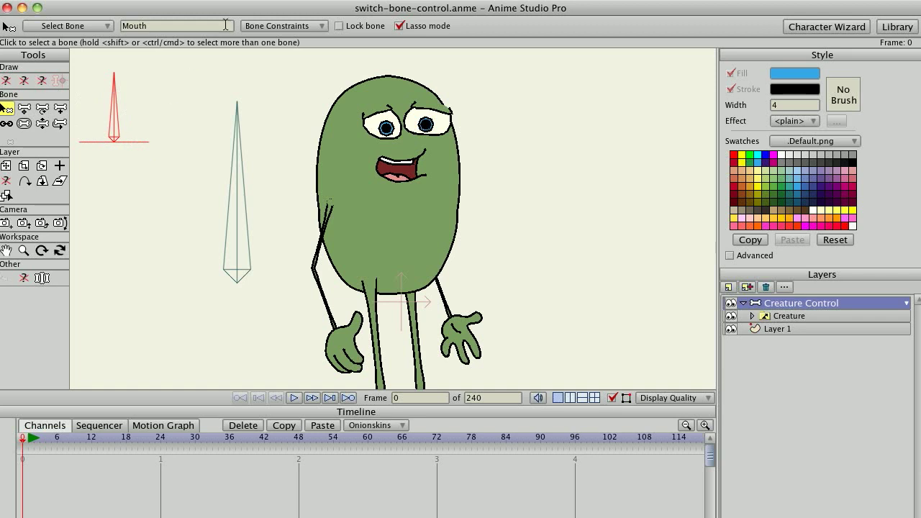
pyautogui.click(272, 27)
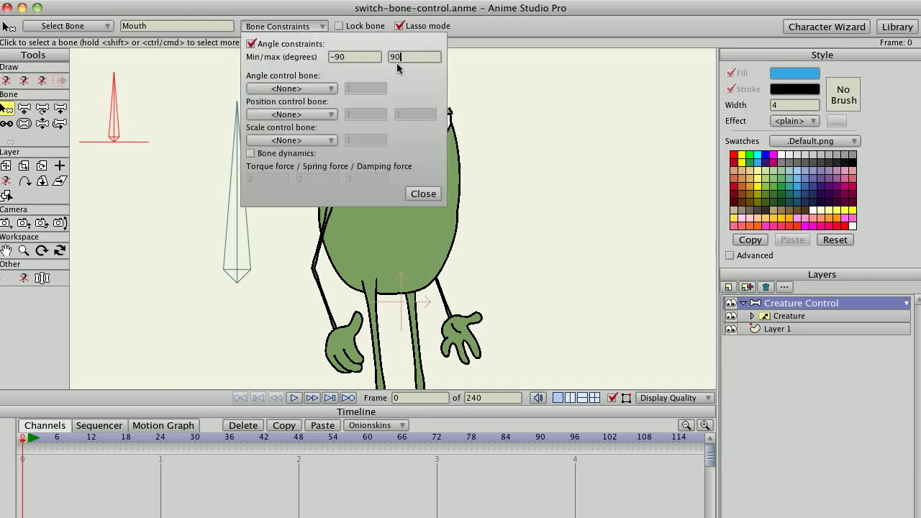
# Finish the Mouth bone's constraints, and add a short vertical bone below and slightly left of it, named Eye R
pyautogui.click(423, 195)
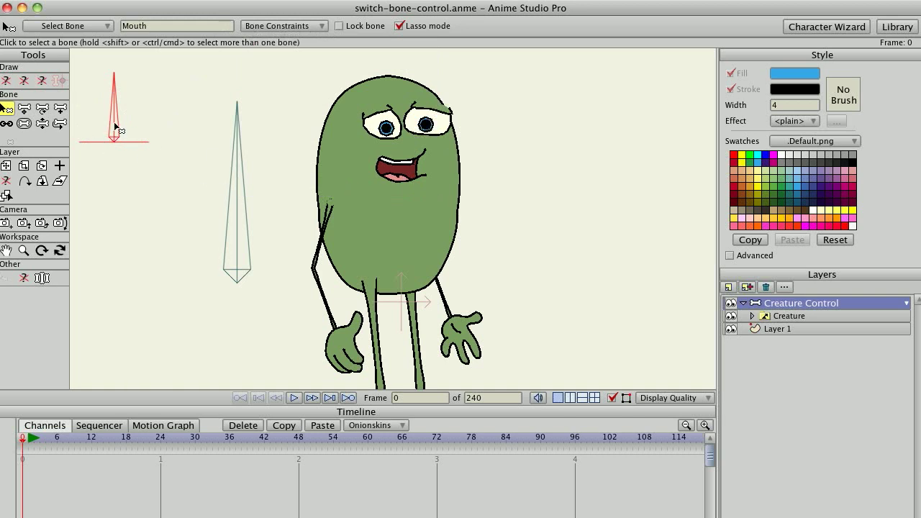
pyautogui.click(103, 214)
pyautogui.press('a')
pyautogui.moveTo(101, 213); pyautogui.dragTo(101, 160)
pyautogui.click(137, 27)
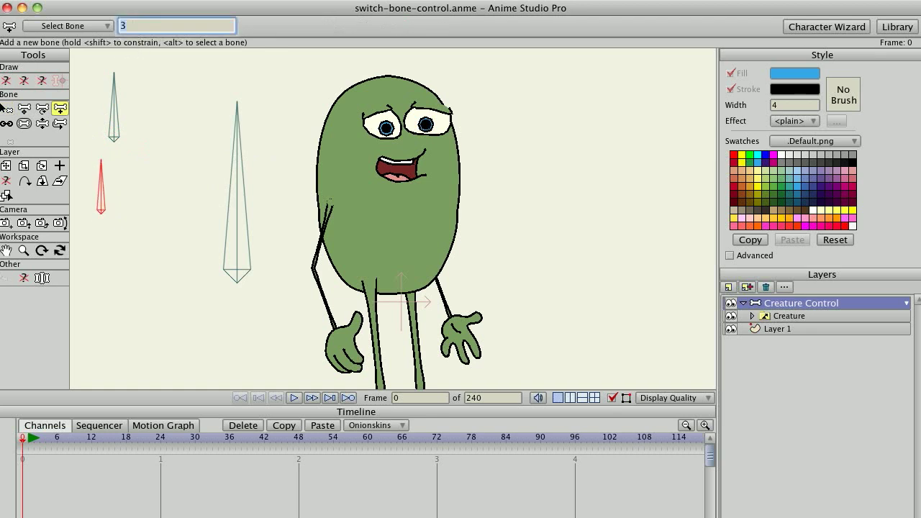
pyautogui.write('Eye R')
pyautogui.press('Return')
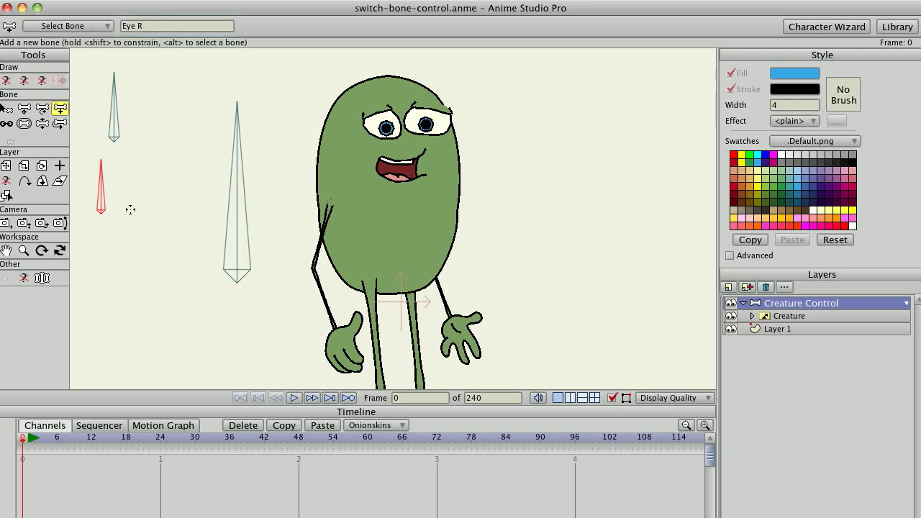
# Add a matching short vertical bone just right of the Eye R bone and name it Eye L
pyautogui.keyDown('alt'); pyautogui.click(135, 207); pyautogui.keyUp('alt')
pyautogui.moveTo(136, 209); pyautogui.dragTo(137, 152)
pyautogui.click(161, 26)
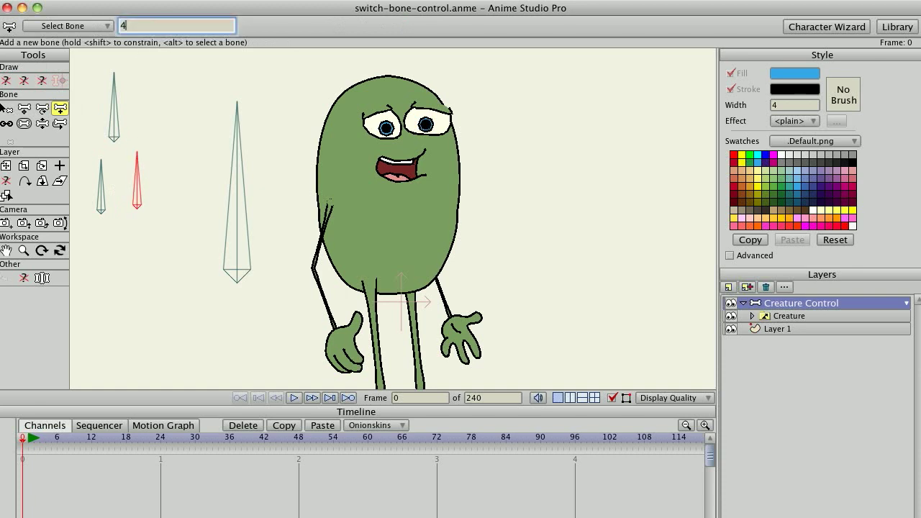
pyautogui.write('Eye L')
pyautogui.press('Return')
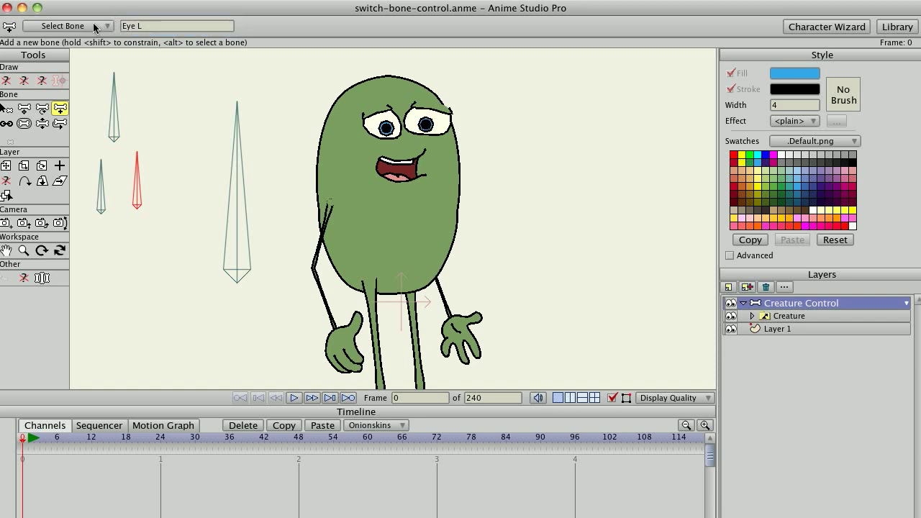
# With no bone selected, draw a short vertical bone below the Eye R bone and name it Hand R
pyautogui.press('z')
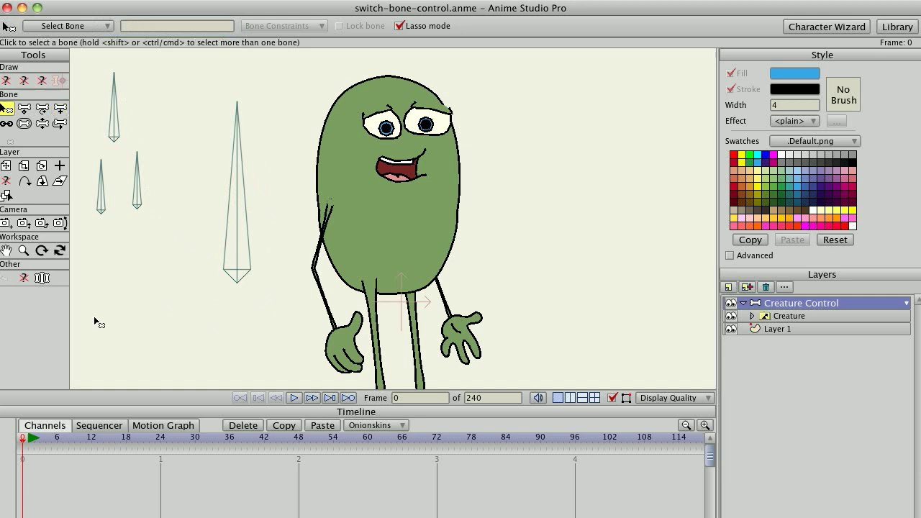
pyautogui.press('a')
pyautogui.moveTo(96, 321); pyautogui.dragTo(108, 254)
pyautogui.click(149, 29)
pyautogui.write('5')
pyautogui.write('GH')
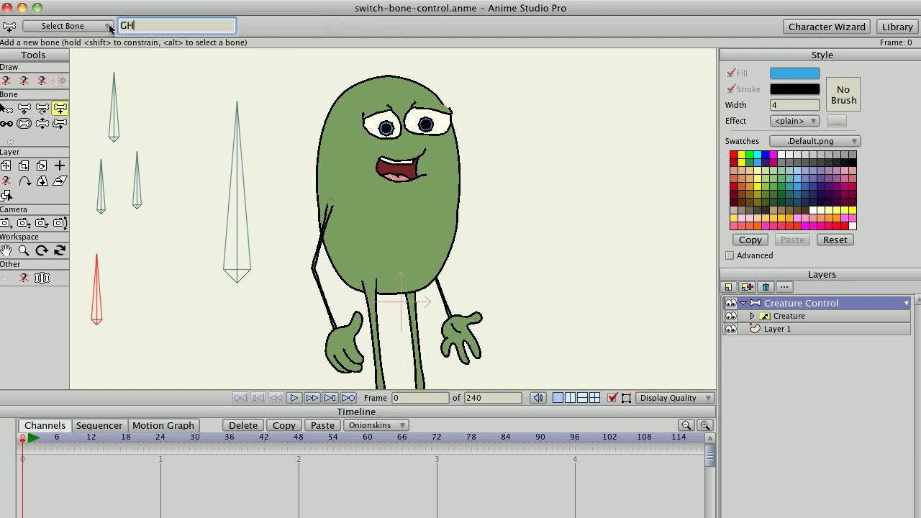
pyautogui.press('BackSpace')
pyautogui.press('BackSpace')
pyautogui.write('Hand R')
pyautogui.press('Return')
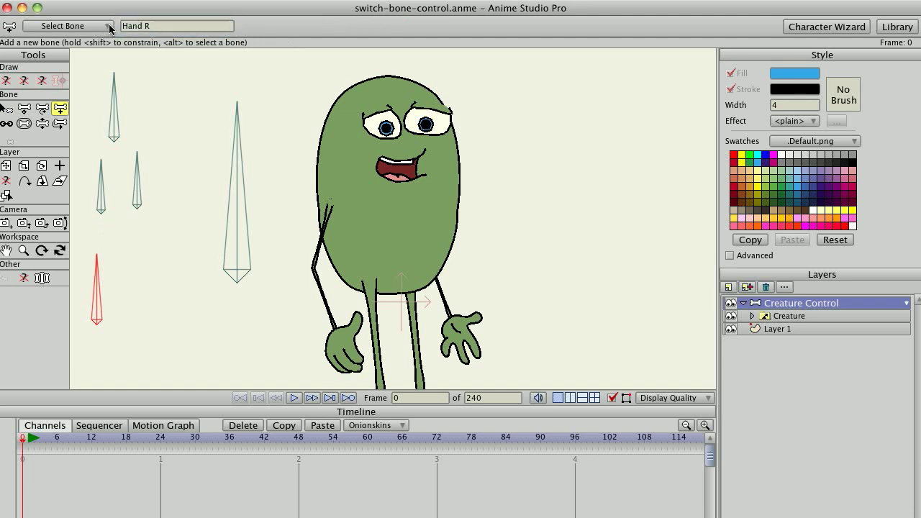
# Duplicate the Hand R bone, place the copy to its right at the same height, and name it Hand L
pyautogui.press('z')
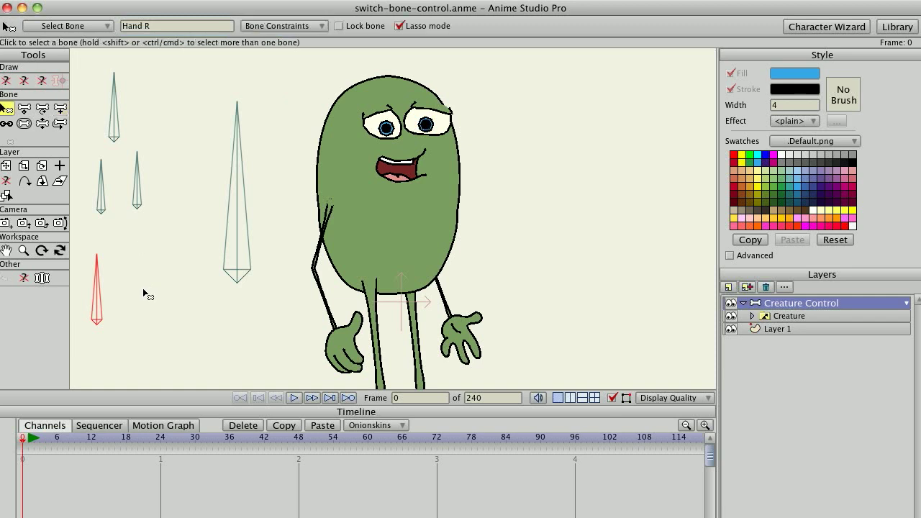
pyautogui.press('t')
pyautogui.moveTo(98, 310); pyautogui.dragTo(151, 308)
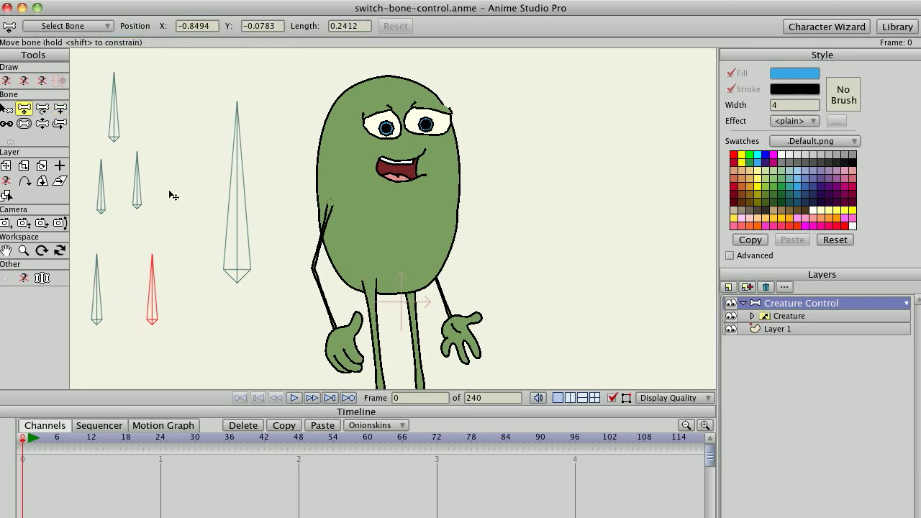
pyautogui.press('z')
pyautogui.click(125, 26)
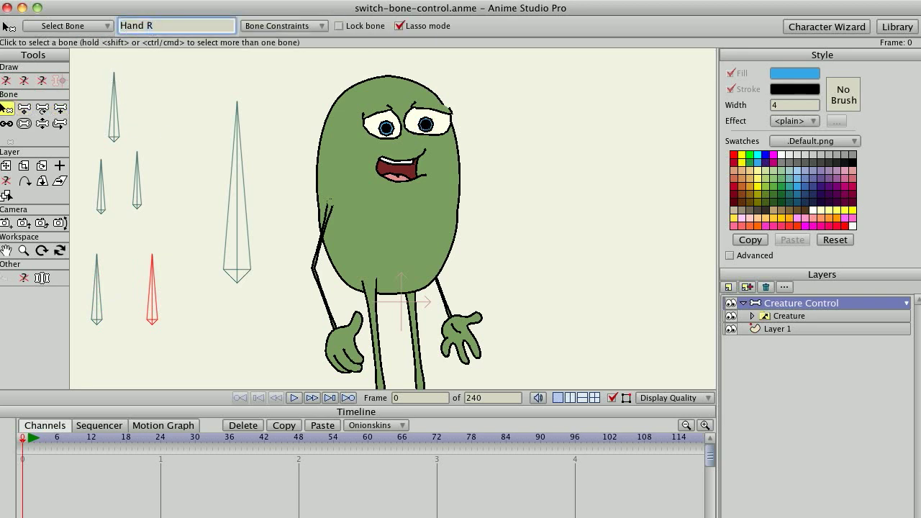
pyautogui.write('L')
pyautogui.press('Return')
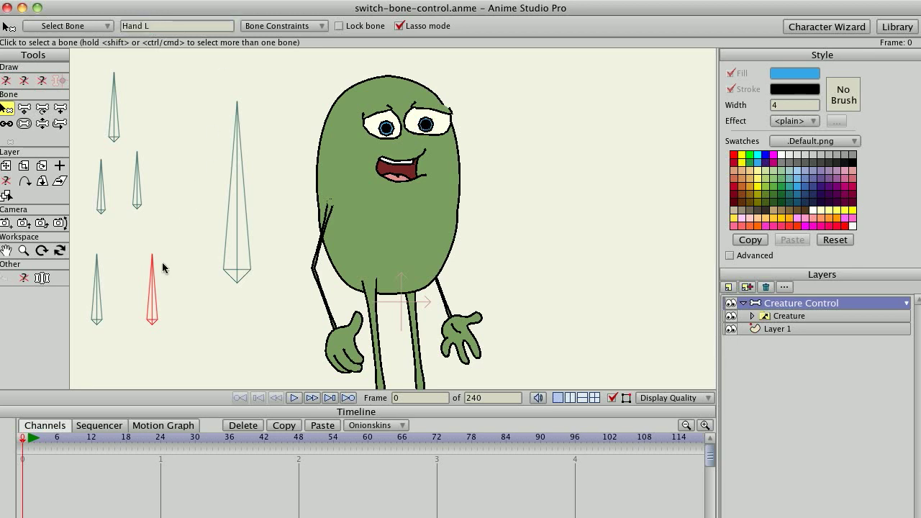
# Release the Creature switch layer from the Creature Control bones
pyautogui.click(773, 320)
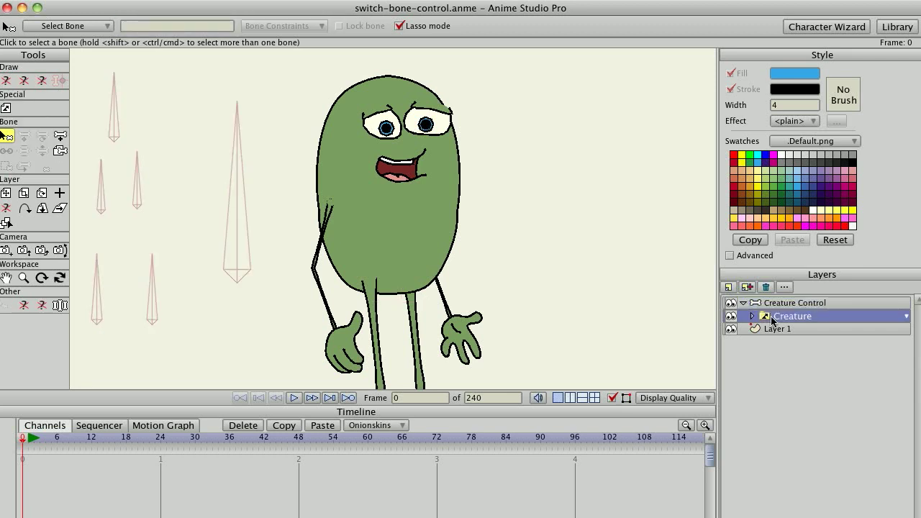
pyautogui.click(248, 0)
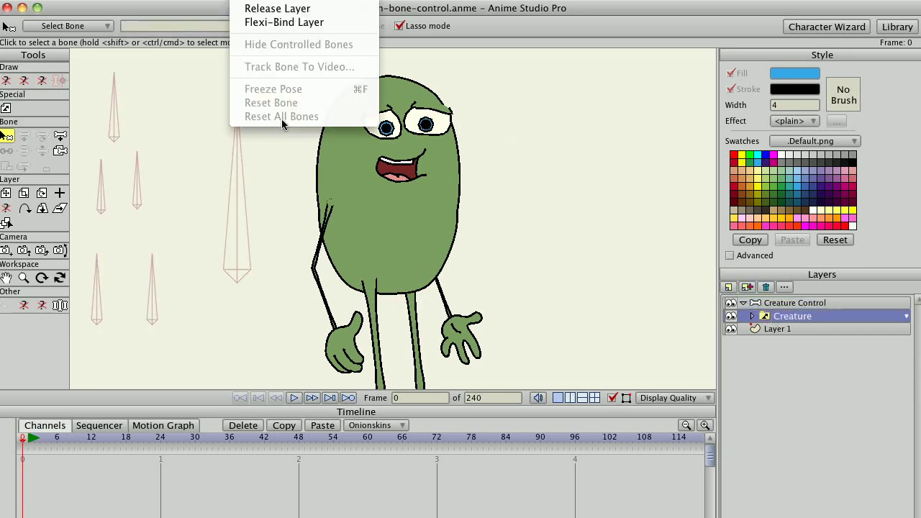
pyautogui.click(288, 5)
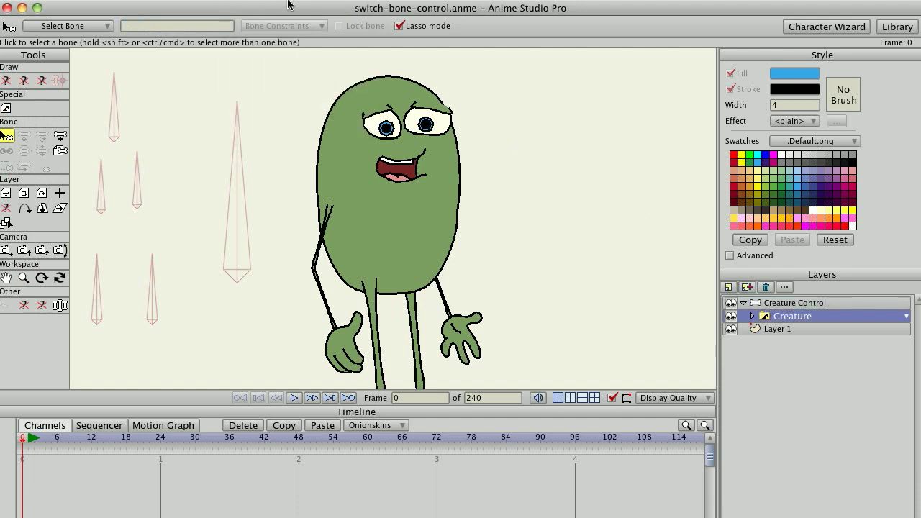
pyautogui.click(792, 304)
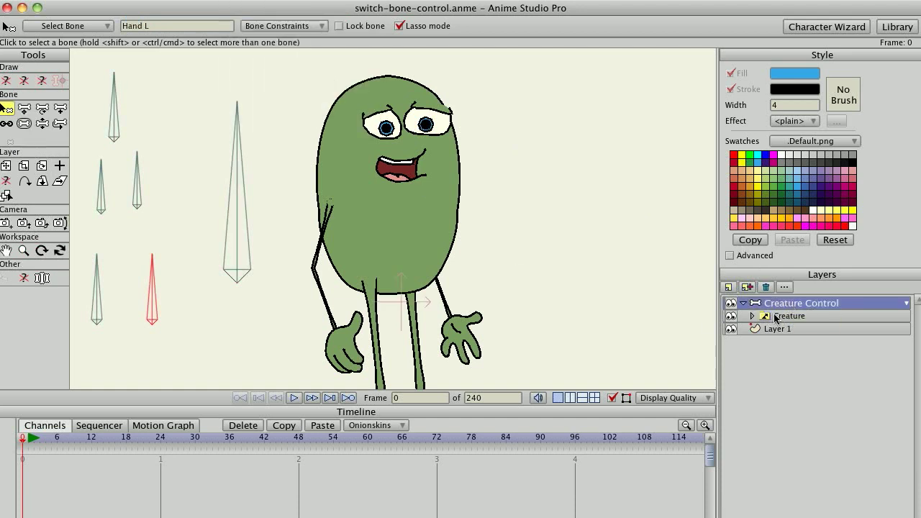
pyautogui.click(776, 317)
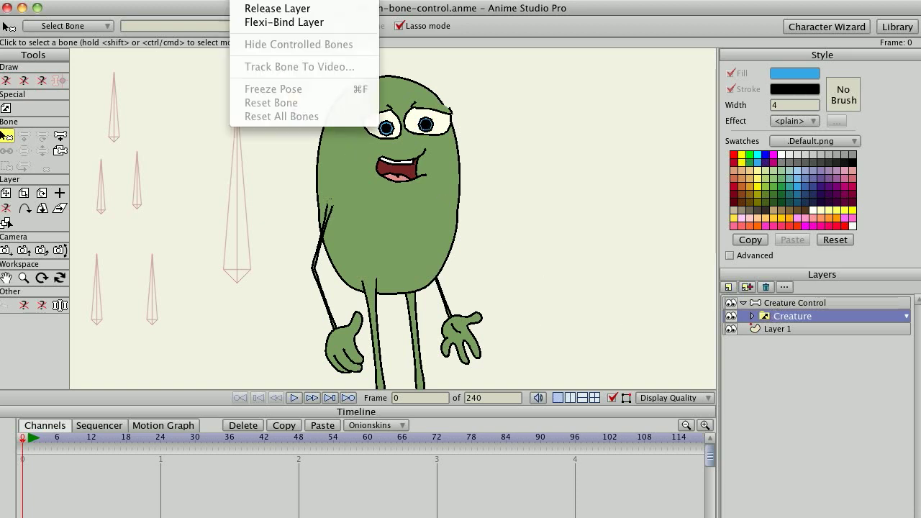
pyautogui.click(249, 13)
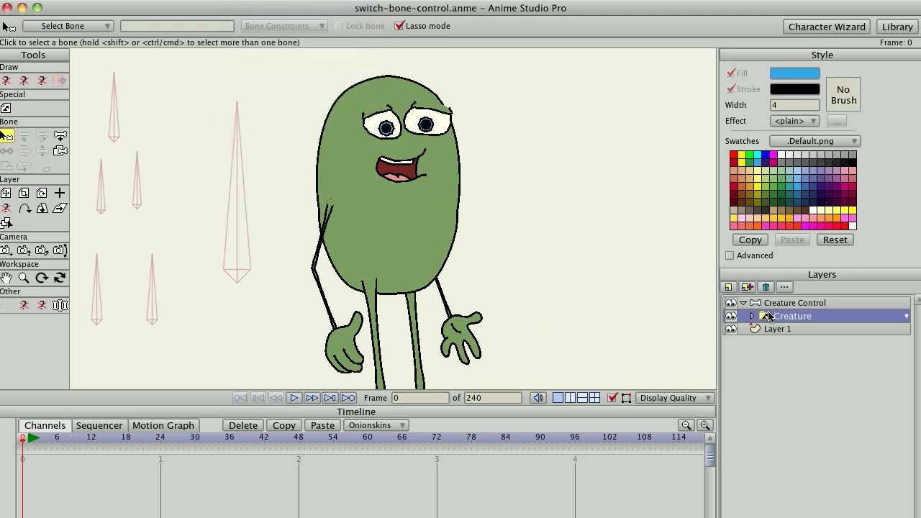
# Embed the script hm_switch-layer-bone-control.lua in the Creature Control layer's settings
pyautogui.click(766, 304)
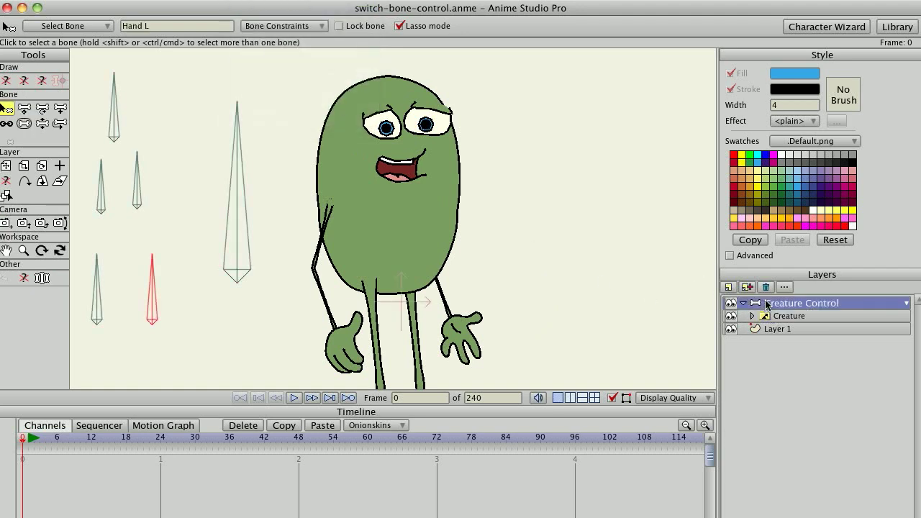
pyautogui.doubleClick(766, 304)
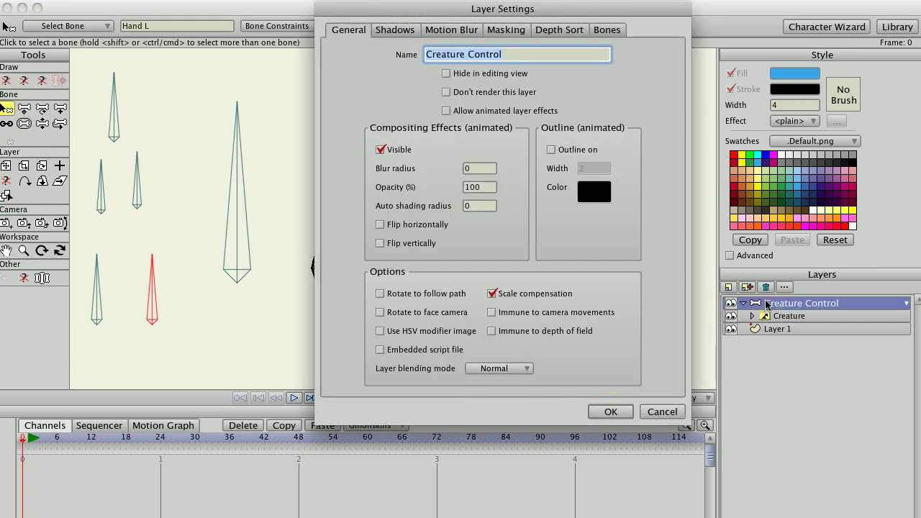
pyautogui.click(411, 358)
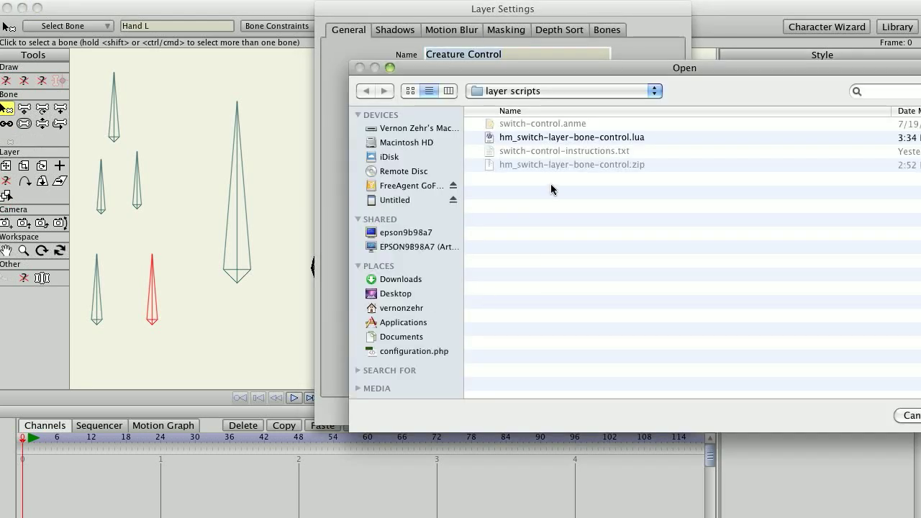
pyautogui.doubleClick(549, 142)
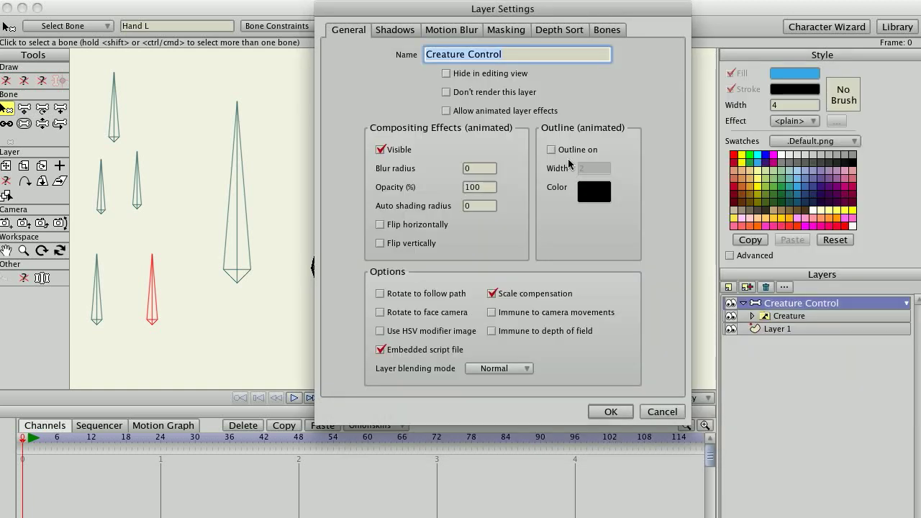
pyautogui.click(611, 413)
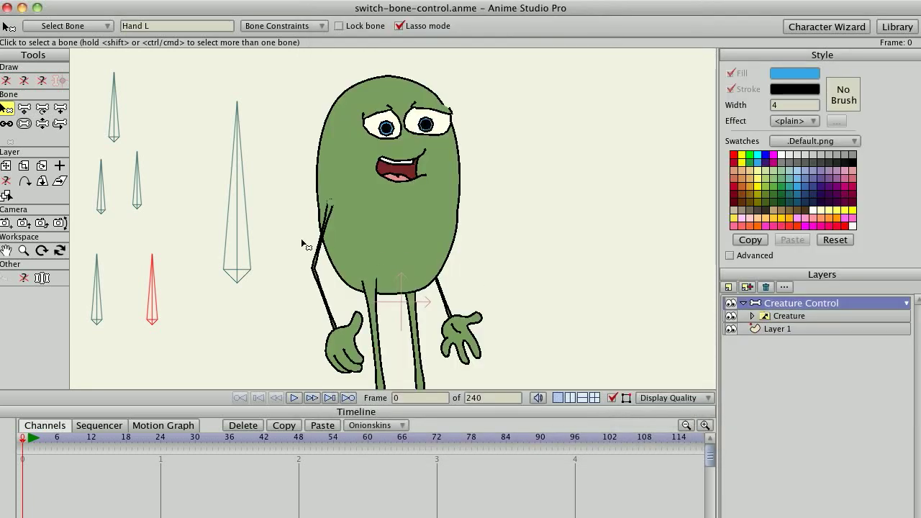
# On frame 1, rotate the Creature and Mouth bones clockwise to try the switching, and expand the Creature layer
pyautogui.hotkey('ctrl', 'Right')
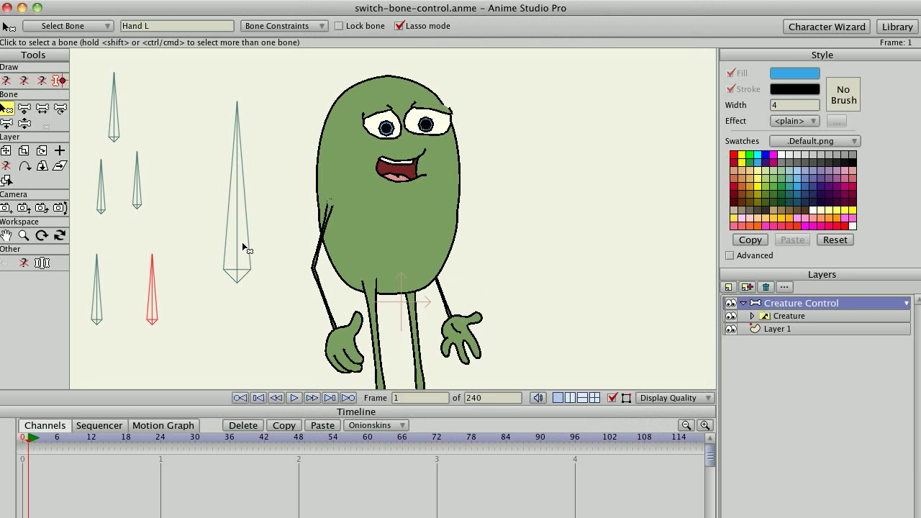
pyautogui.press('r')
pyautogui.moveTo(234, 218); pyautogui.dragTo(257, 223)
pyautogui.moveTo(126, 128)
pyautogui.mouseDown()
pyautogui.moveTo(139, 138)
pyautogui.moveTo(112, 124)
pyautogui.moveTo(139, 135)
pyautogui.mouseUp()
pyautogui.moveTo(263, 218); pyautogui.dragTo(272, 201)
pyautogui.click(748, 316)
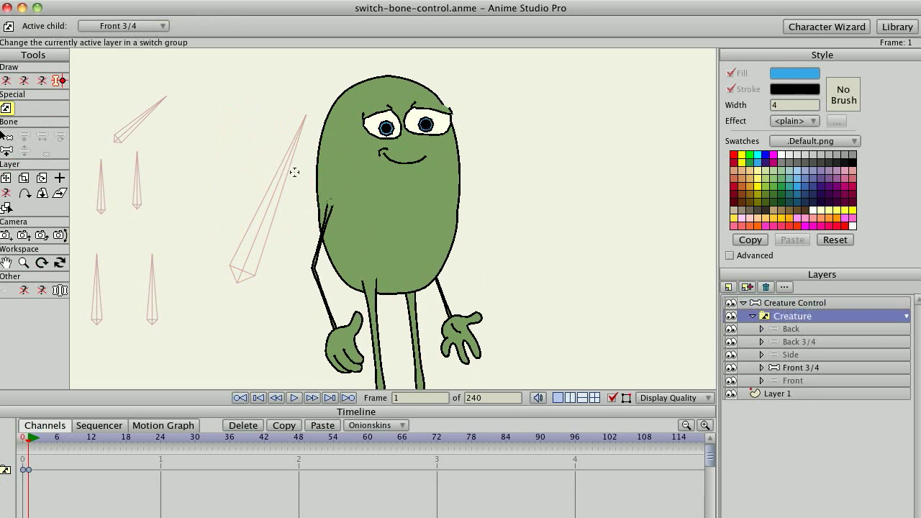
# Test the Creature bone's rotation on frame 1, and key it at about 84 degrees on frame 12
pyautogui.click(795, 303)
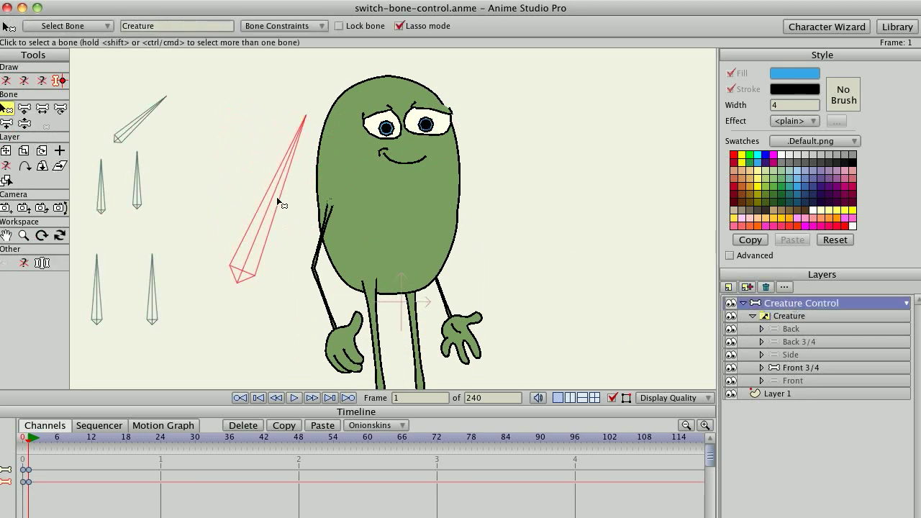
pyautogui.press('r')
pyautogui.moveTo(278, 202); pyautogui.dragTo(257, 229)
pyautogui.click(91, 438)
pyautogui.moveTo(278, 189); pyautogui.dragTo(242, 181)
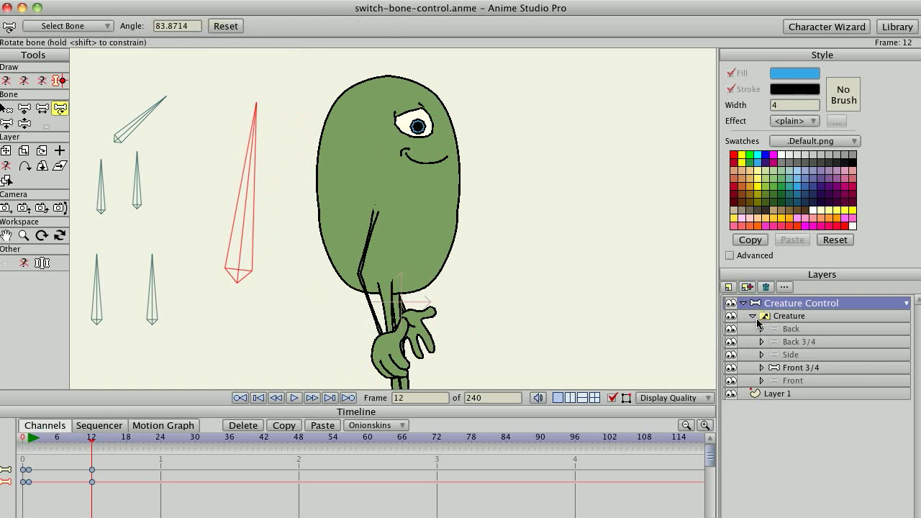
# Key the Creature bone at about 105 degrees on frame 19, and scrub the Creature layer's switch keys back to frame 0
pyautogui.click(133, 440)
pyautogui.moveTo(240, 245); pyautogui.dragTo(235, 245)
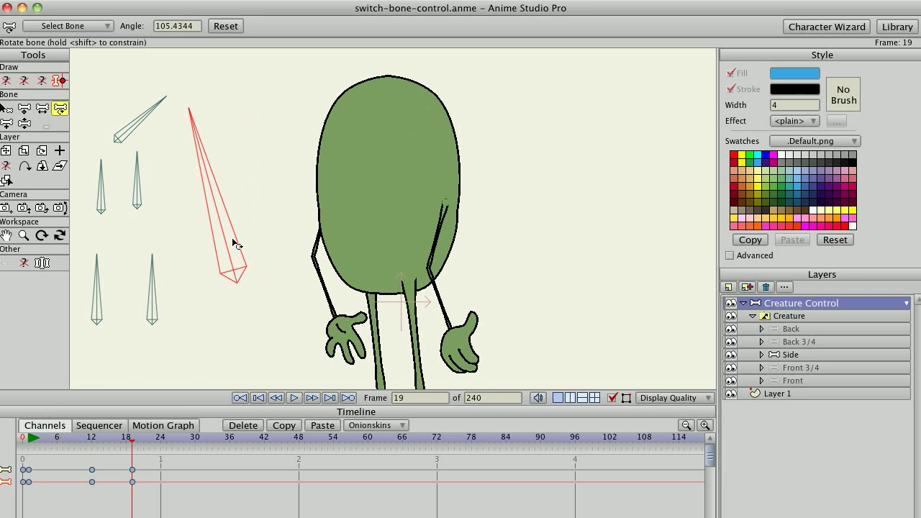
pyautogui.click(797, 317)
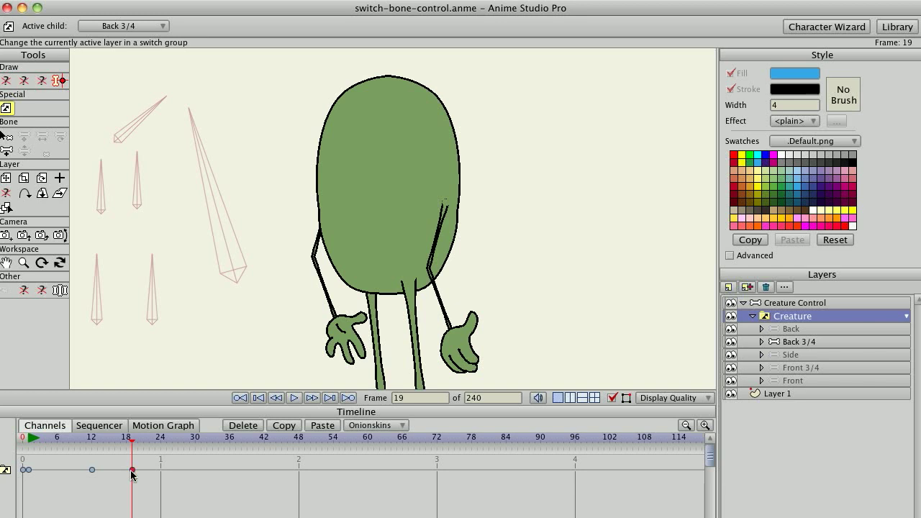
pyautogui.moveTo(126, 444); pyautogui.dragTo(22, 443)
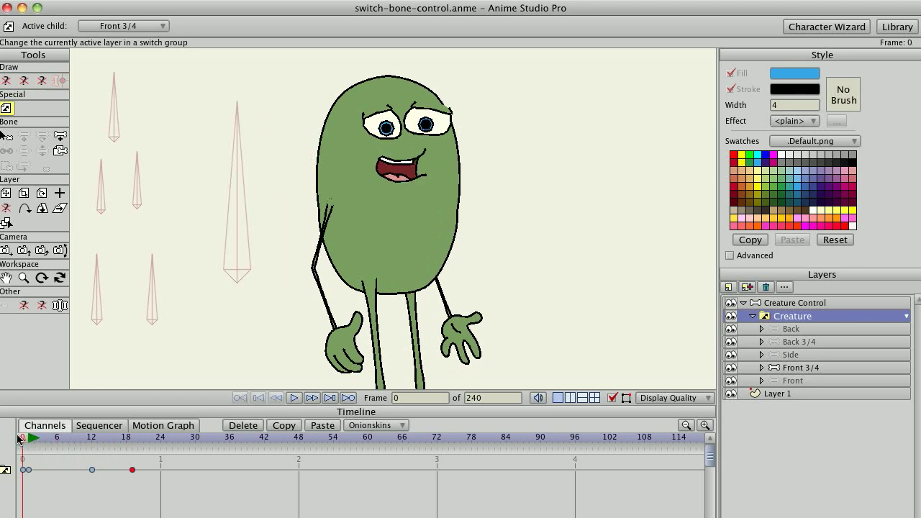
# Remove the embedded script from the Creature Control layer, and scrub the Creature layer's timeline to check its switch keys
pyautogui.click(770, 304)
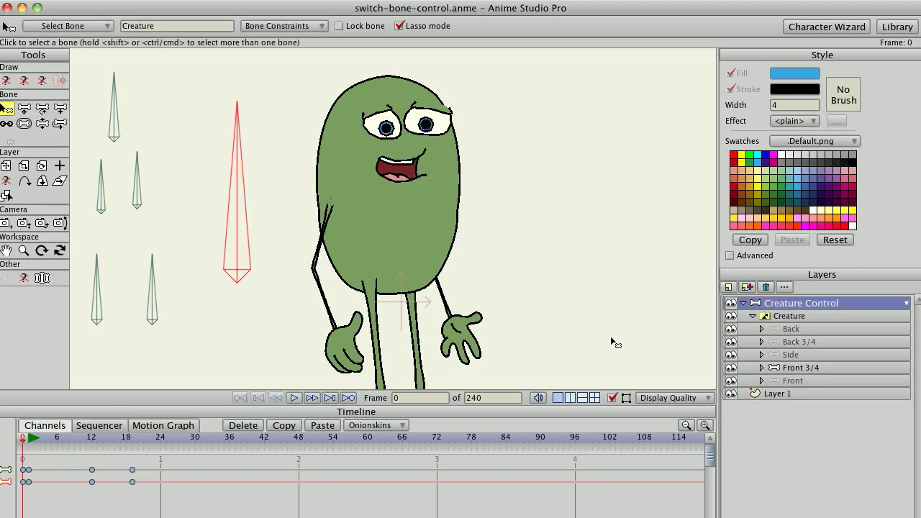
pyautogui.doubleClick(787, 306)
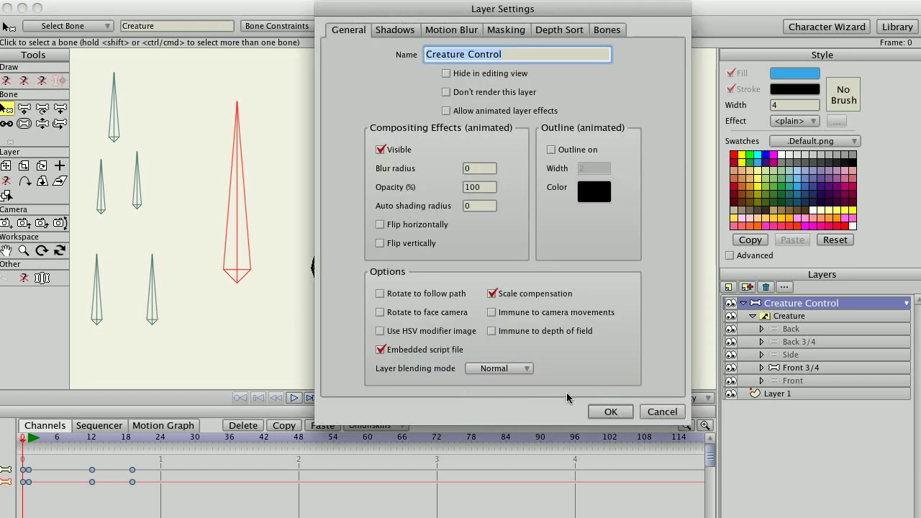
pyautogui.click(611, 412)
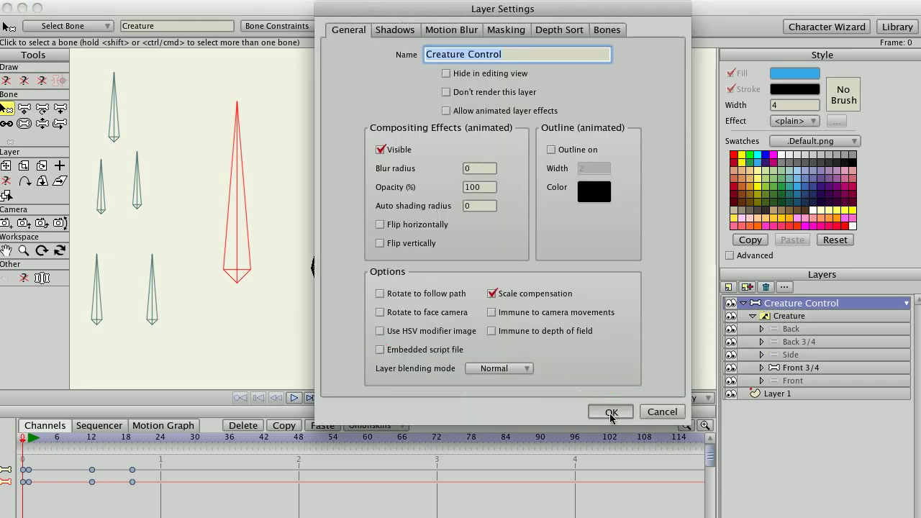
pyautogui.click(790, 317)
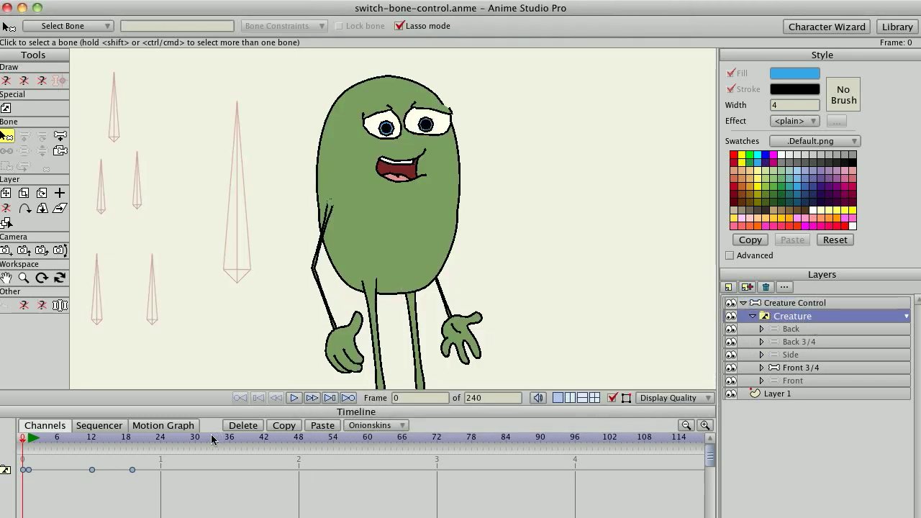
pyautogui.moveTo(34, 438); pyautogui.dragTo(8, 426)
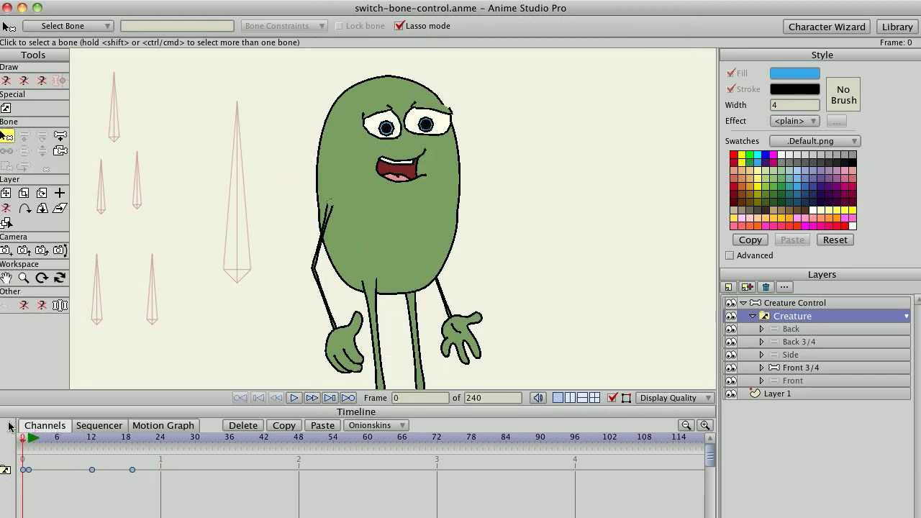
# Embed the script file in the Creature Control layer again through its layer settings
pyautogui.click(775, 305)
pyautogui.doubleClick(775, 305)
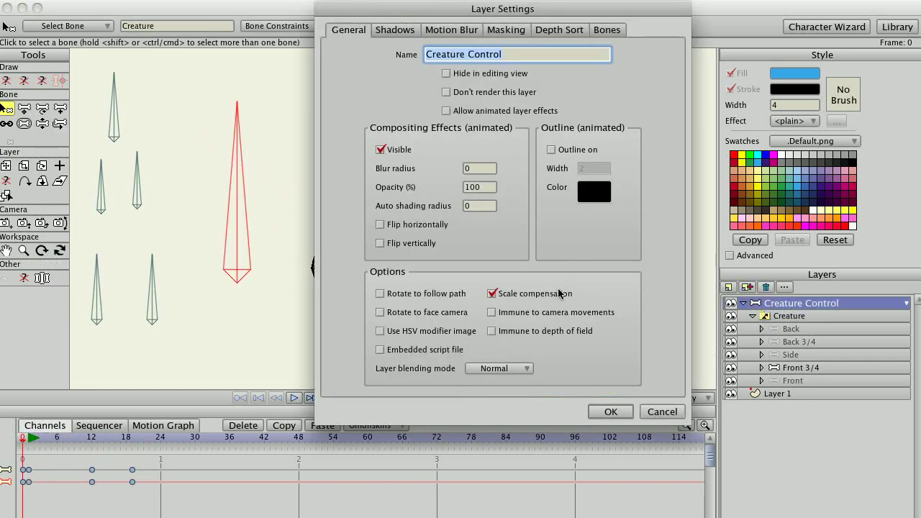
pyautogui.click(403, 351)
pyautogui.doubleClick(545, 139)
pyautogui.click(612, 410)
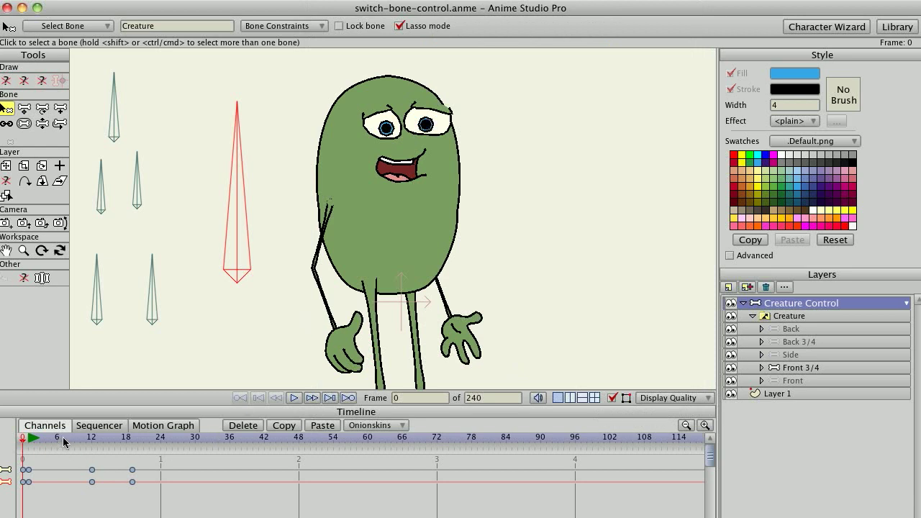
# On frame 8, scale up the two lower control bones on the Creature Control layer to enlarge the creature's hands
pyautogui.moveTo(101, 437); pyautogui.dragTo(68, 430)
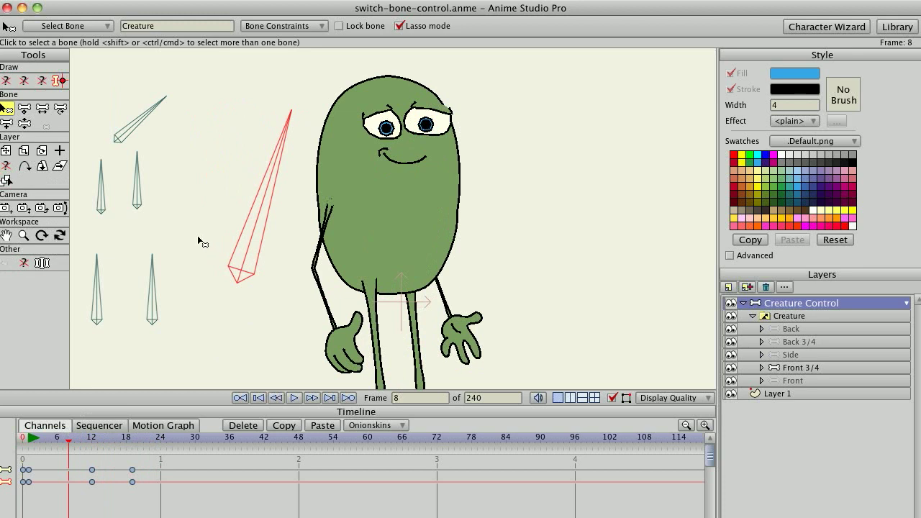
pyautogui.press('s')
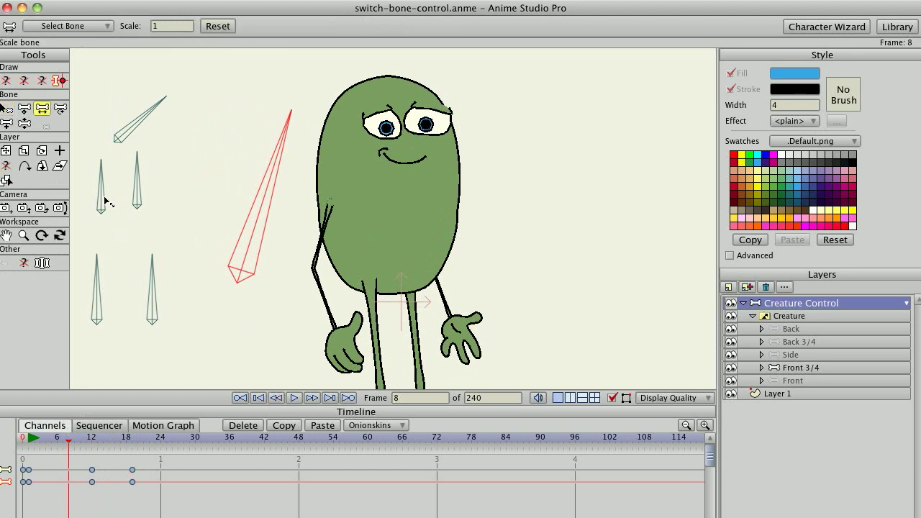
pyautogui.moveTo(98, 279); pyautogui.dragTo(191, 268)
pyautogui.scroll(-1, 165, 259)
pyautogui.moveTo(103, 264); pyautogui.dragTo(195, 270)
# Test the Creature bone's rotation in both directions on frame 8, and key it at about 104 degrees
pyautogui.press('e')
pyautogui.moveTo(266, 189); pyautogui.dragTo(299, 185)
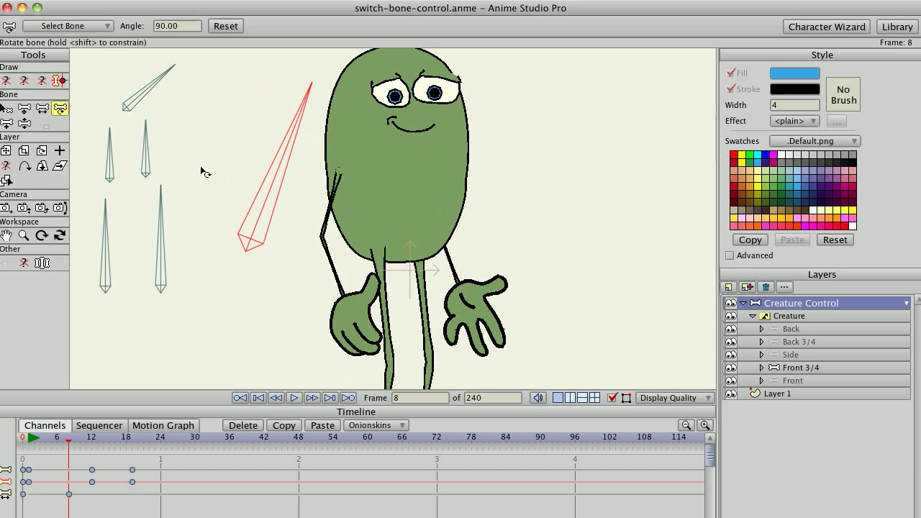
pyautogui.moveTo(220, 178); pyautogui.dragTo(166, 218)
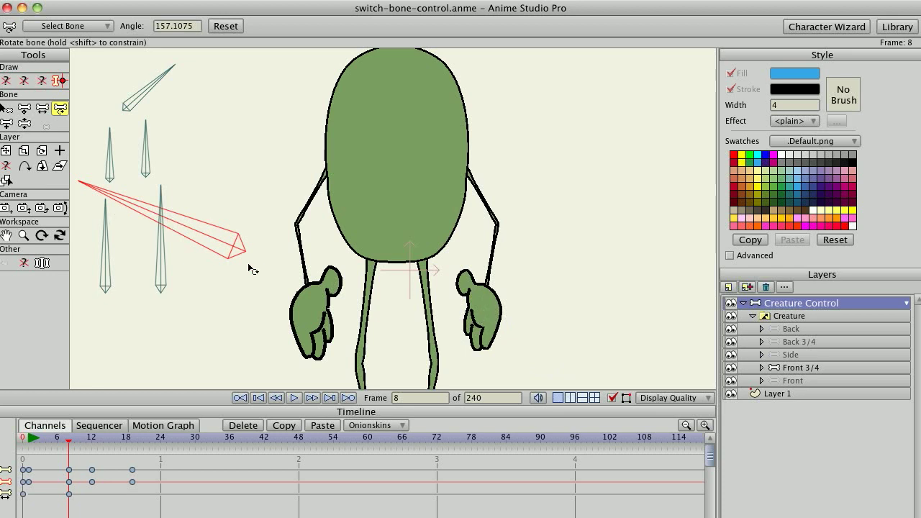
pyautogui.moveTo(186, 225); pyautogui.dragTo(413, 281)
pyautogui.moveTo(338, 259); pyautogui.dragTo(267, 215)
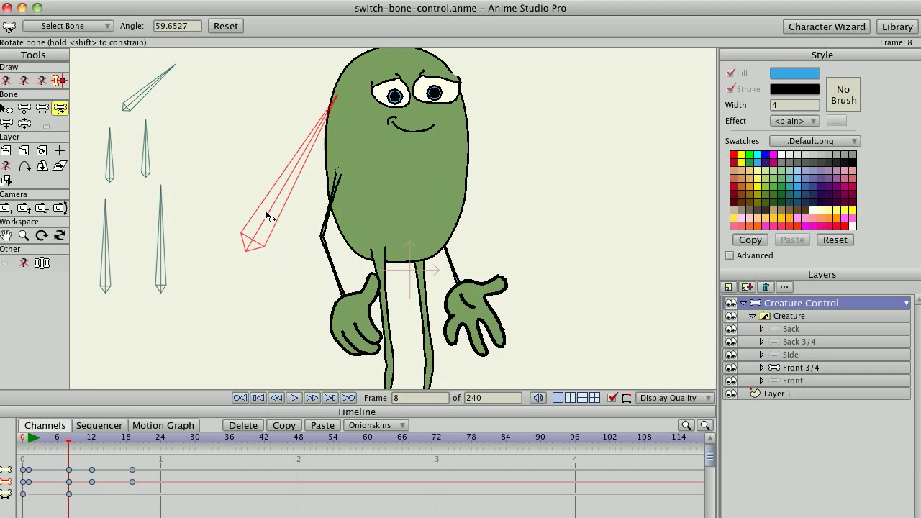
pyautogui.moveTo(284, 179); pyautogui.dragTo(216, 158)
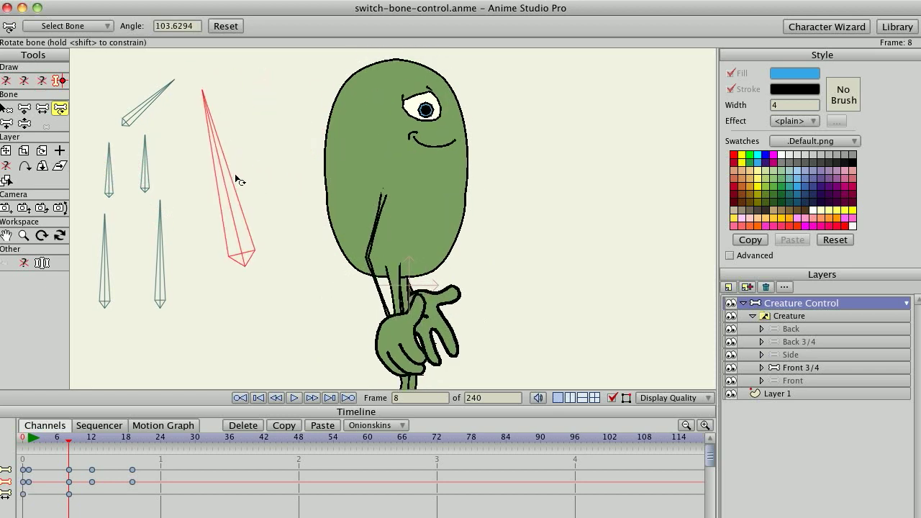
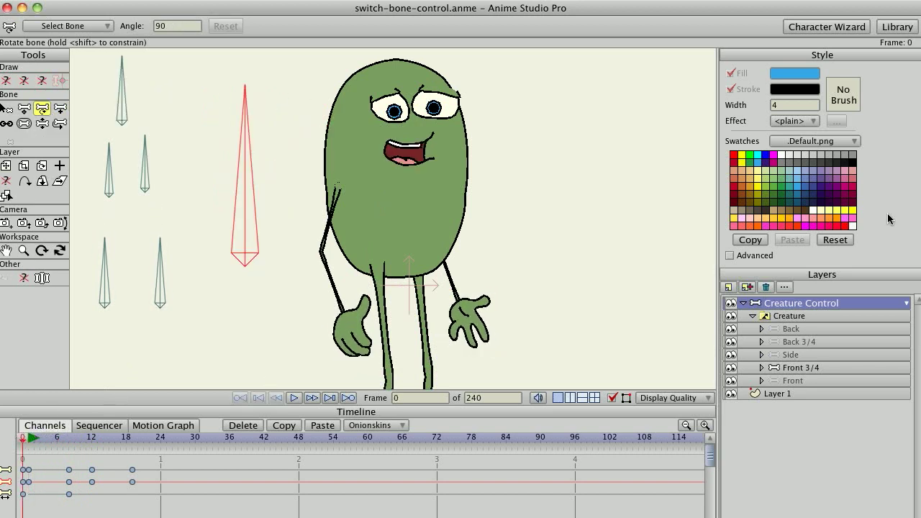
# On frame 0, add a vertical bone about 0.215 long beside the character on the Creature switch layer, and name it subBone
pyautogui.click(784, 317)
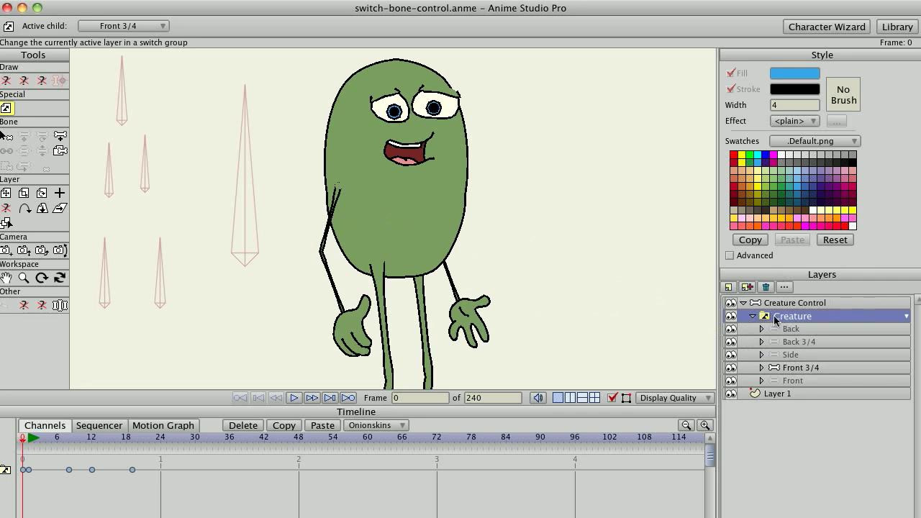
pyautogui.press('b')
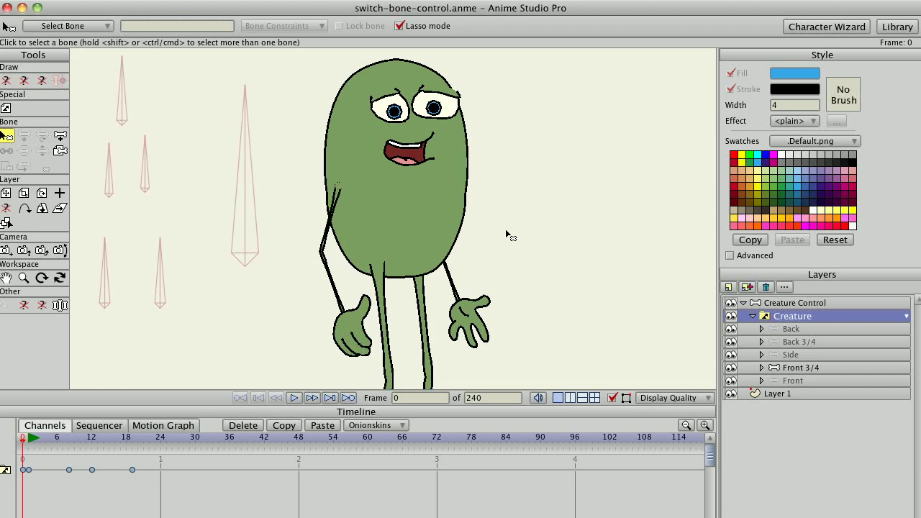
pyautogui.press('a')
pyautogui.moveTo(552, 245); pyautogui.dragTo(552, 136)
pyautogui.click(162, 26)
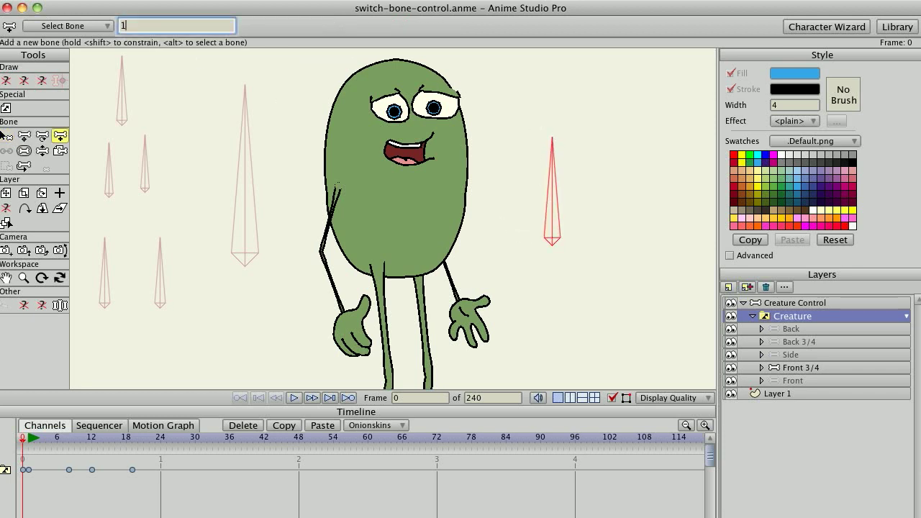
pyautogui.write('subBone')
pyautogui.press('Return')
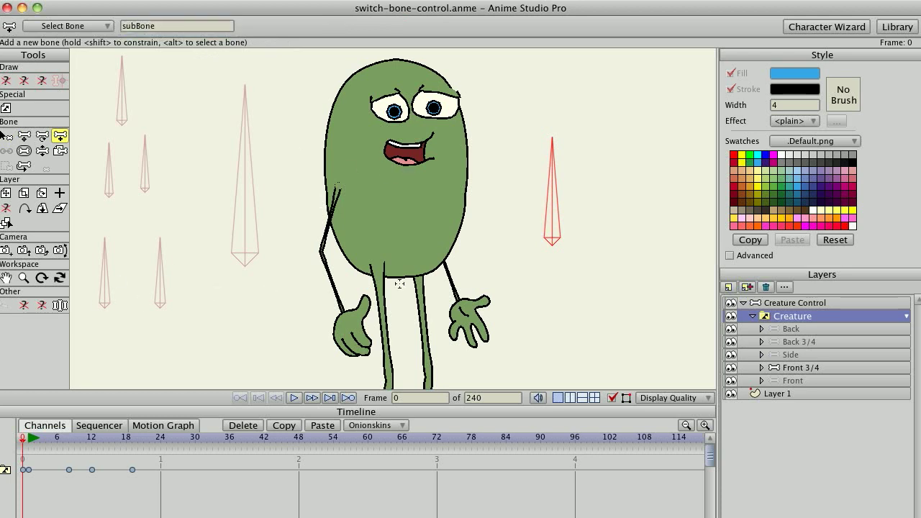
# Set the bone strength of the Creature layer's subBone to 0, and compare the bones on the Back and Creature Control layers
pyautogui.click(23, 150)
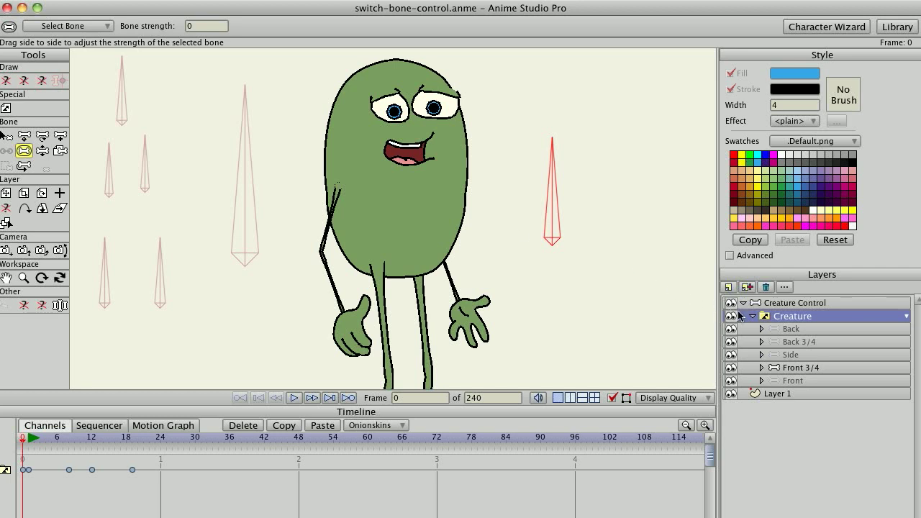
pyautogui.click(792, 329)
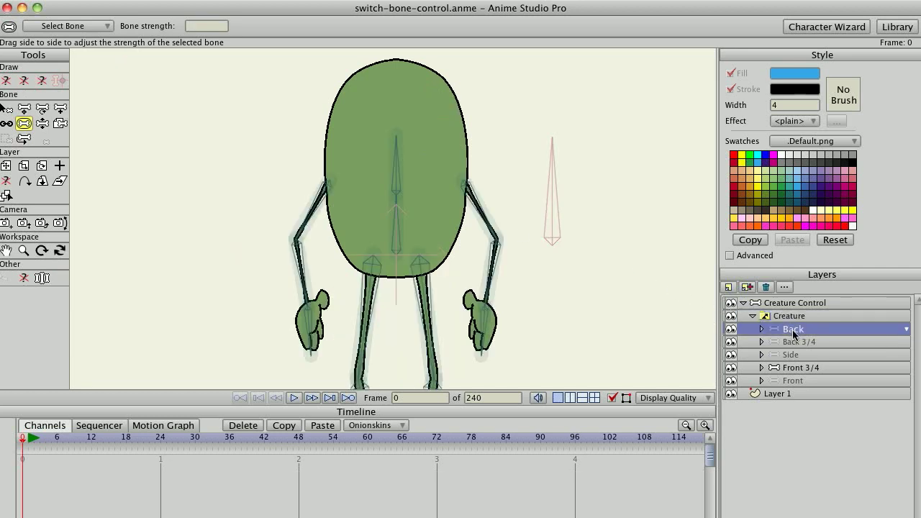
pyautogui.click(786, 304)
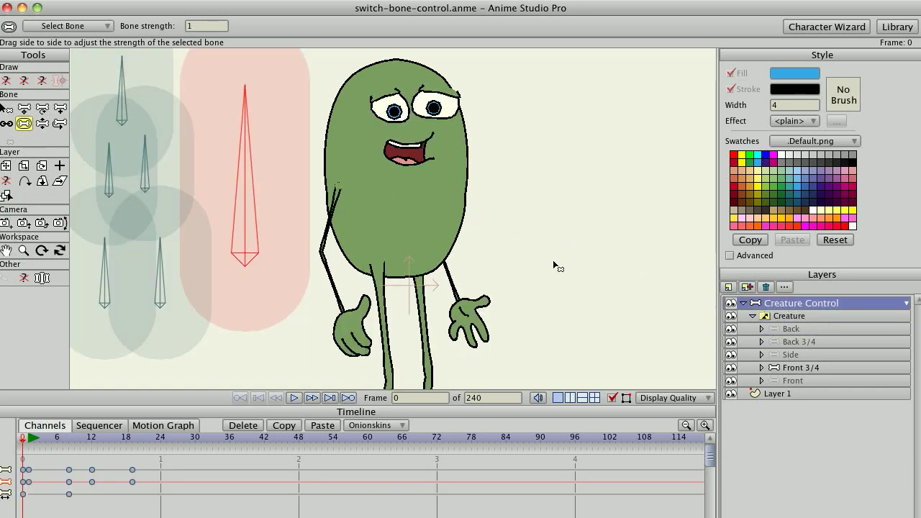
pyautogui.click(789, 317)
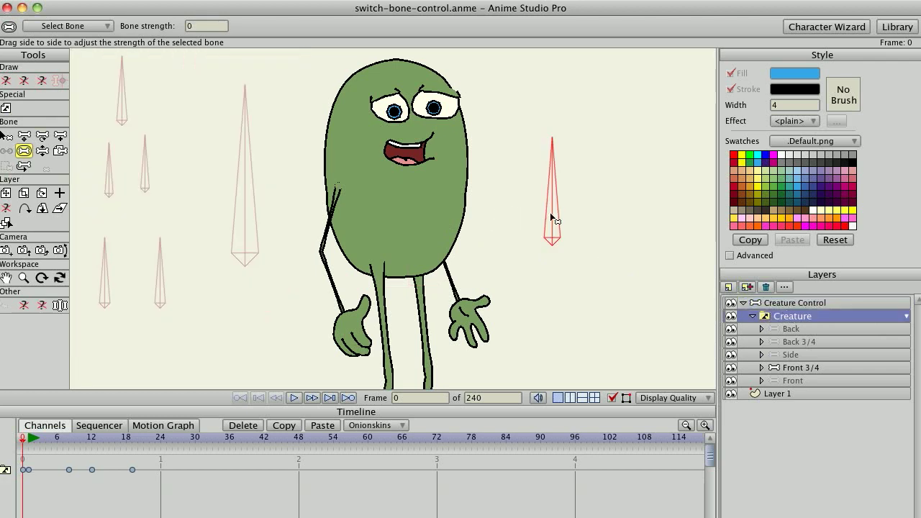
# Add a shorter bone also named subBone to the Creature Control layer, next to the Creature layer's subBone, and compare both names
pyautogui.press('z')
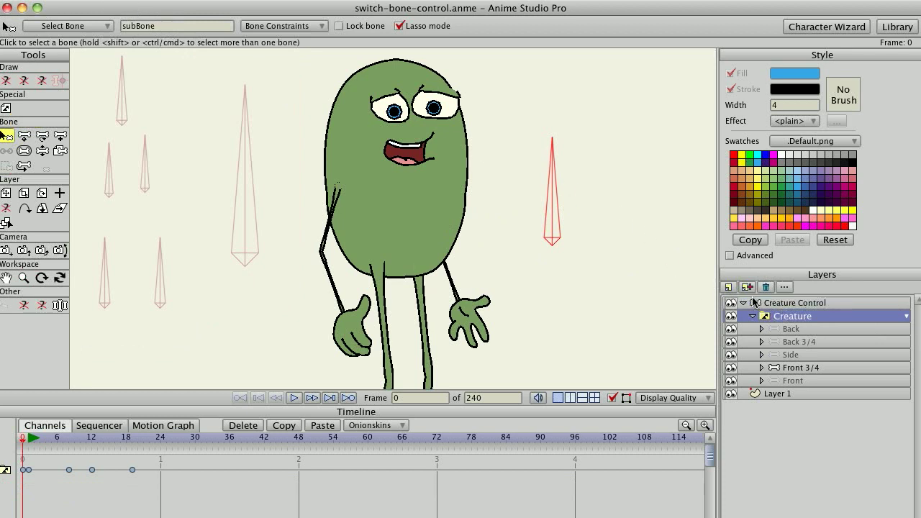
pyautogui.click(757, 303)
pyautogui.click(546, 222)
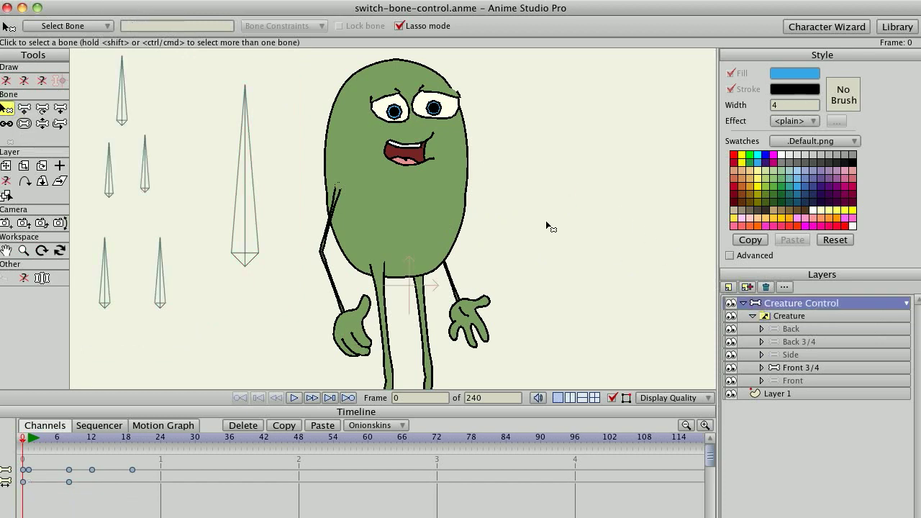
pyautogui.press('t')
pyautogui.moveTo(546, 223); pyautogui.dragTo(567, 214)
pyautogui.click(800, 321)
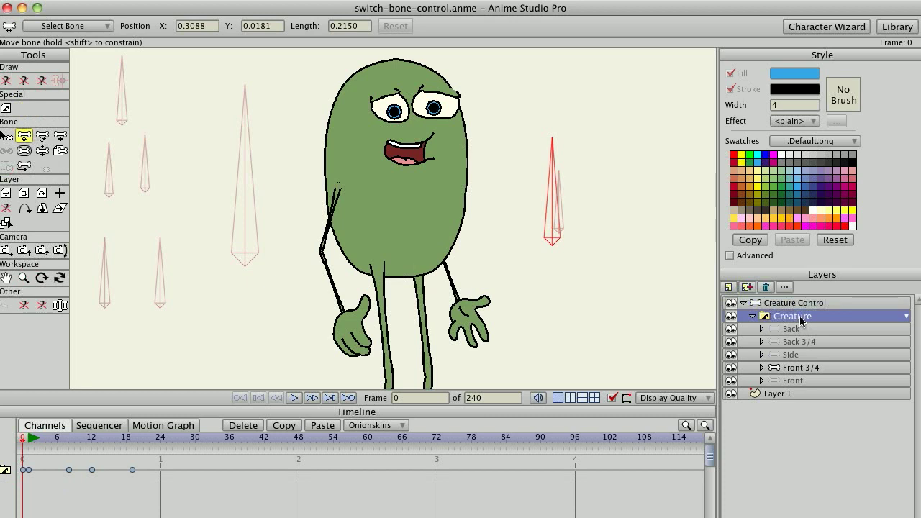
pyautogui.press('b')
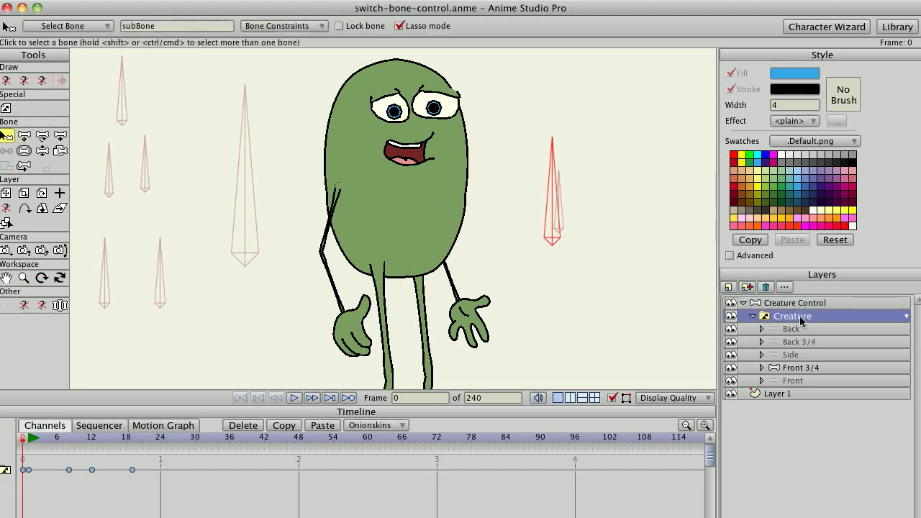
pyautogui.click(799, 306)
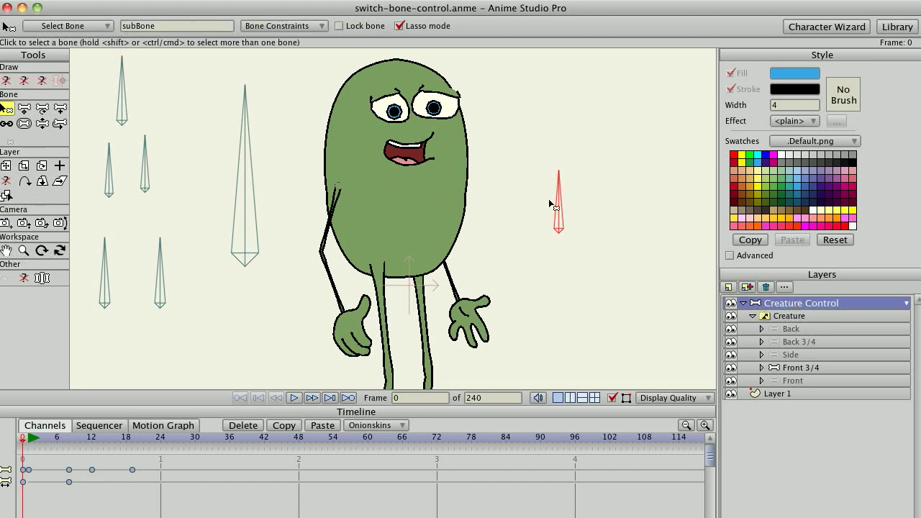
# On frame 1, rotate the Creature Control layer's subBone clockwise to about -4 degrees
pyautogui.hotkey('ctrl', 'Right')
pyautogui.press('r')
pyautogui.moveTo(559, 202); pyautogui.dragTo(595, 238)
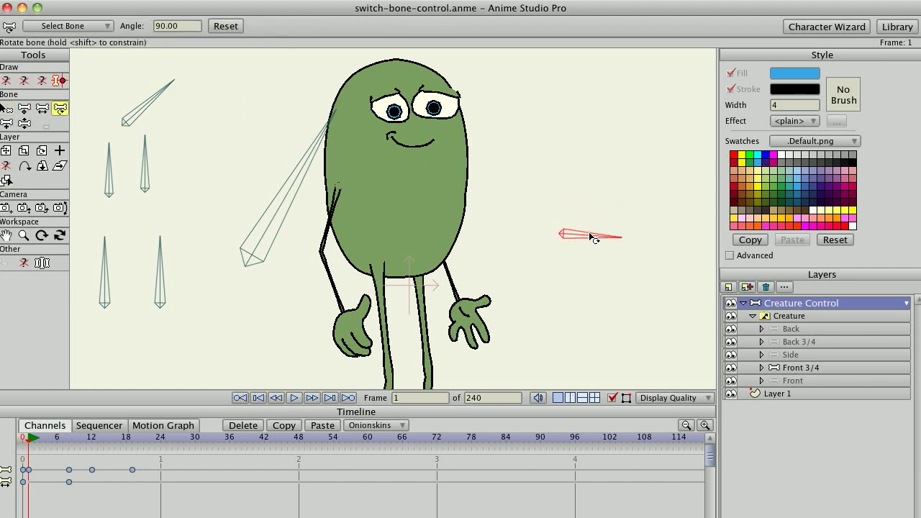
# Compare the subBone's rotation and timeline keys between the Creature and Creature Control layers
pyautogui.click(779, 317)
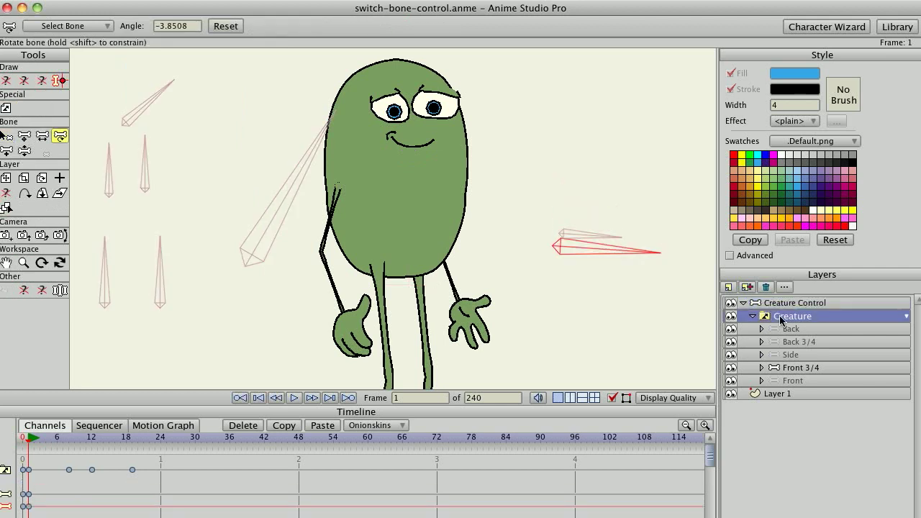
pyautogui.click(782, 305)
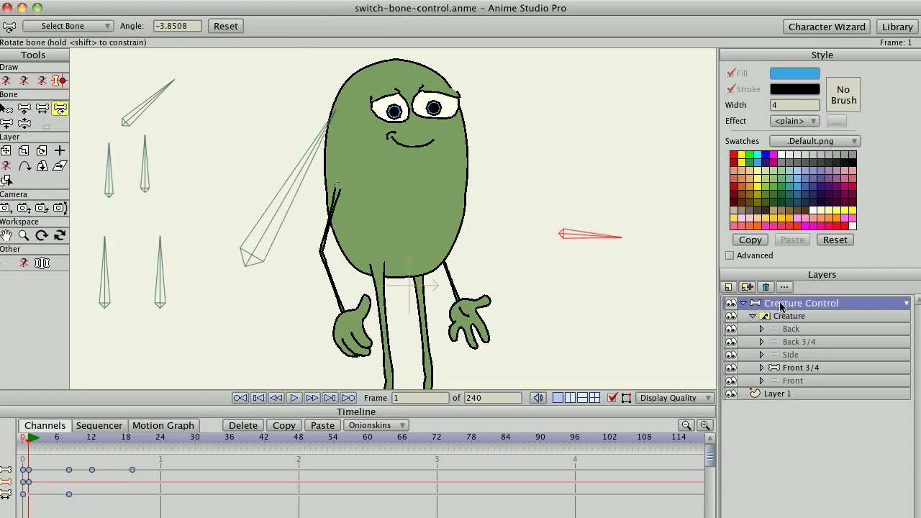
pyautogui.click(789, 318)
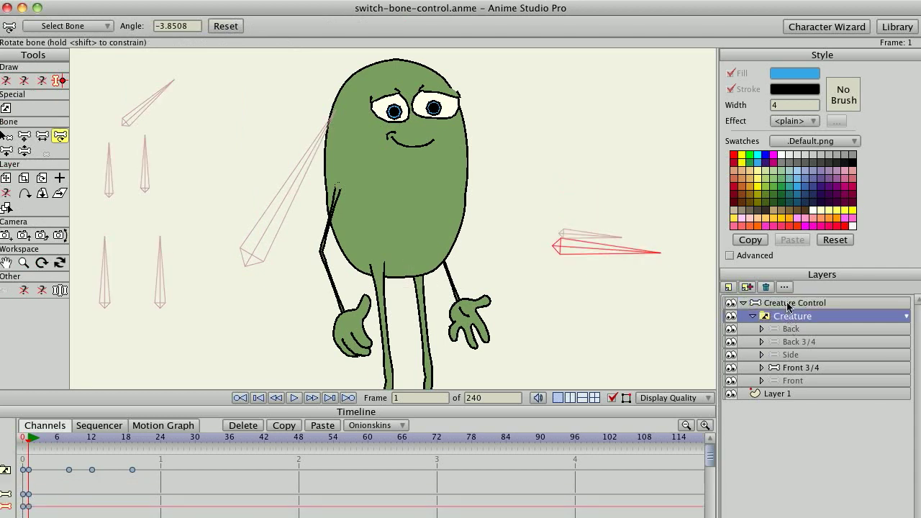
pyautogui.click(790, 305)
pyautogui.click(792, 315)
pyautogui.click(790, 305)
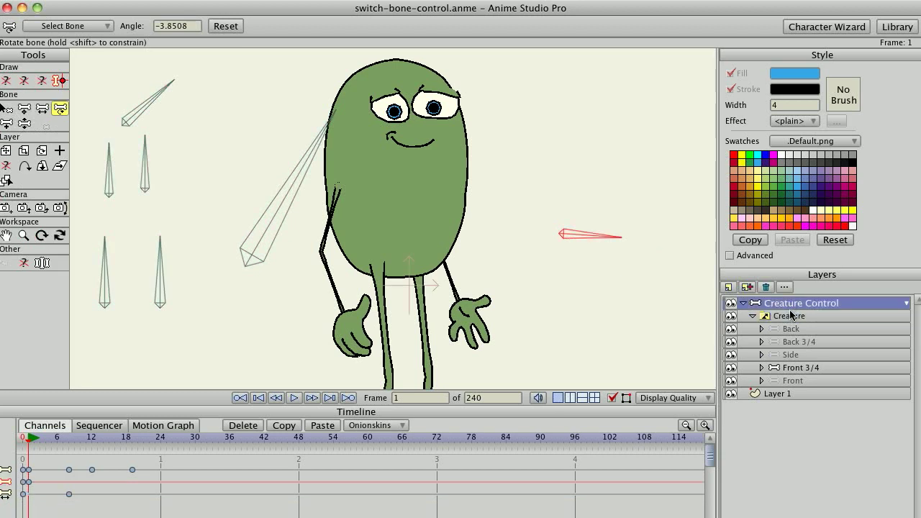
# Key the Creature Control layer's subBone at about 134 degrees on frame 23, and check the matching bone on the Creature layer
pyautogui.moveTo(49, 448); pyautogui.dragTo(154, 440)
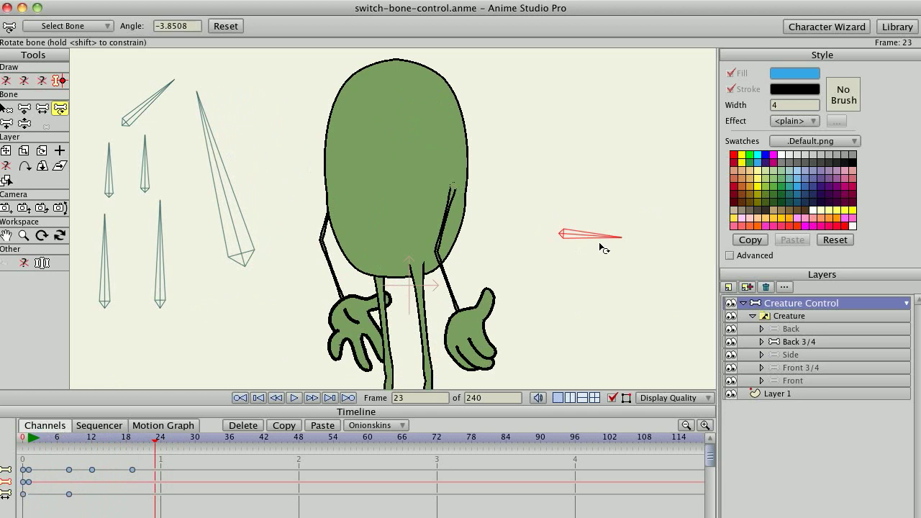
pyautogui.moveTo(607, 243); pyautogui.dragTo(524, 193)
pyautogui.click(773, 317)
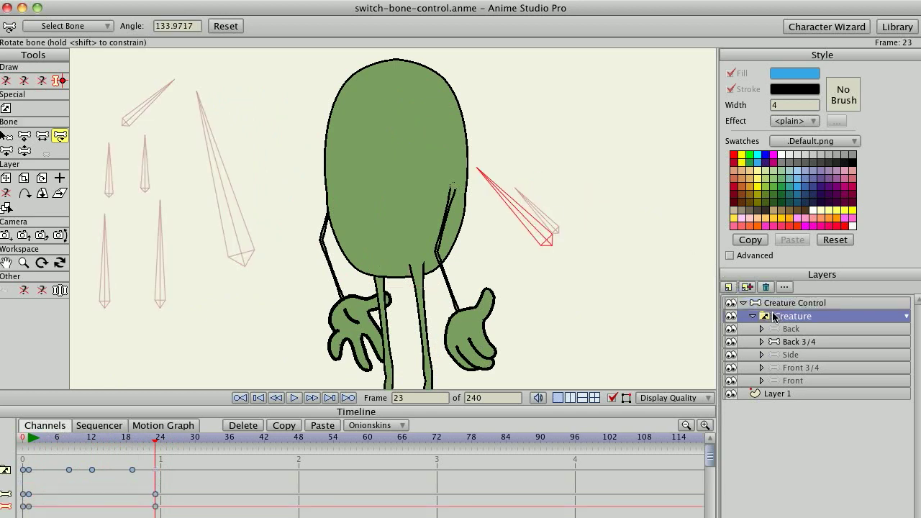
pyautogui.click(778, 303)
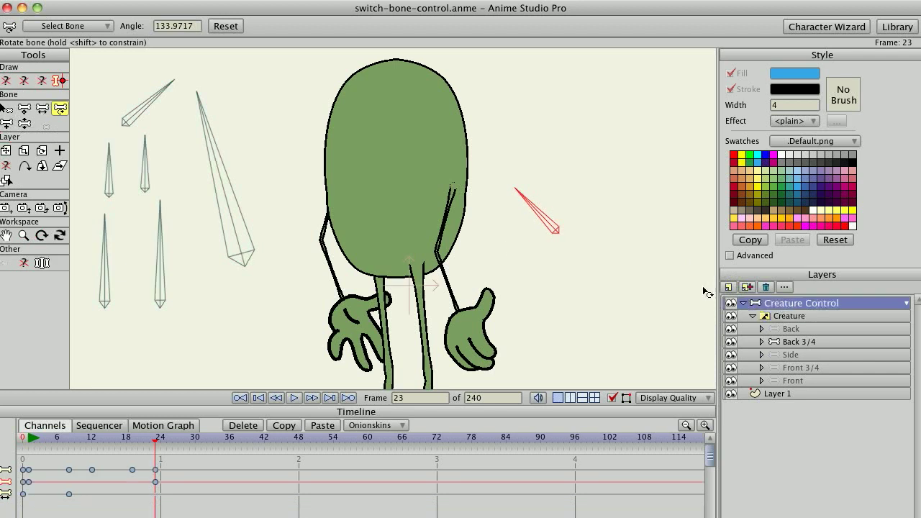
# Scale the Creature bone down to about 0.72 on frame 23, and inspect the Creature layer's keys
pyautogui.press('s')
pyautogui.moveTo(231, 212); pyautogui.dragTo(199, 233)
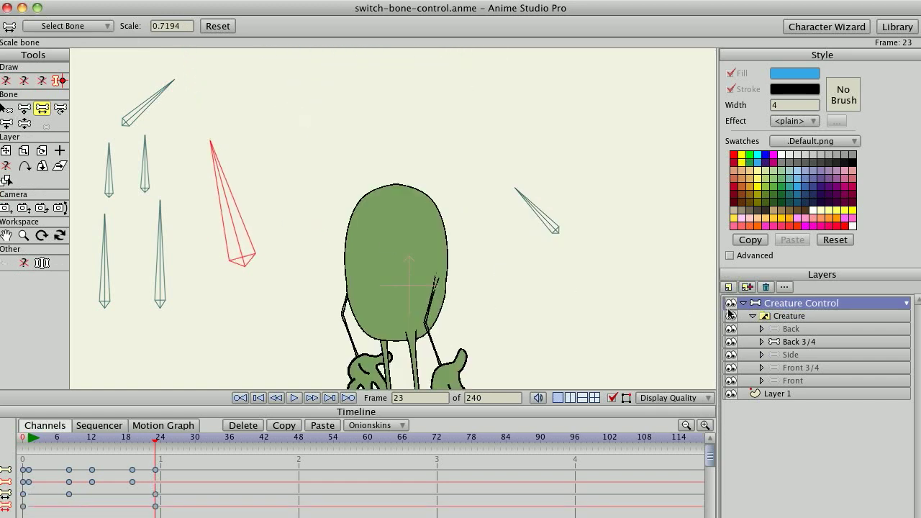
pyautogui.click(789, 316)
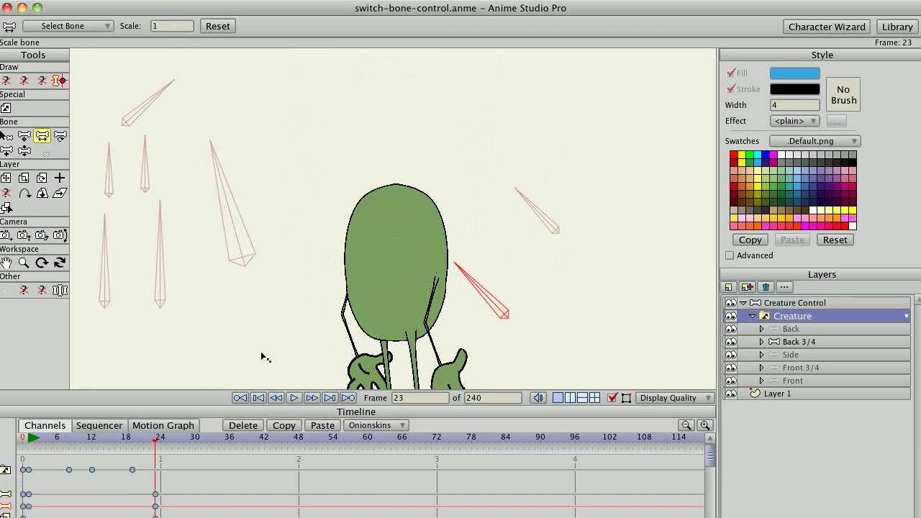
# Scrub the Creature layer back to frame 6, and return to frame 1 on the Creature Control layer
pyautogui.moveTo(141, 441); pyautogui.dragTo(60, 420)
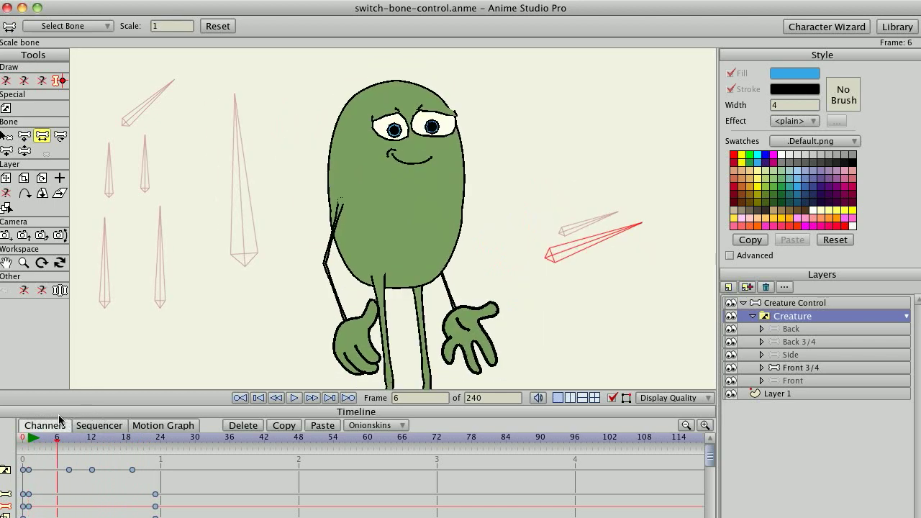
pyautogui.click(772, 304)
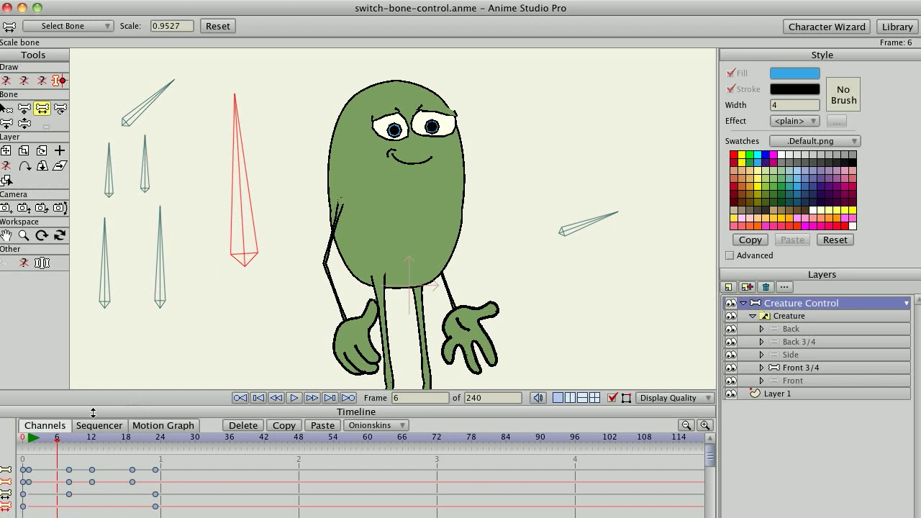
pyautogui.click(39, 437)
pyautogui.press('b')
pyautogui.click(29, 437)
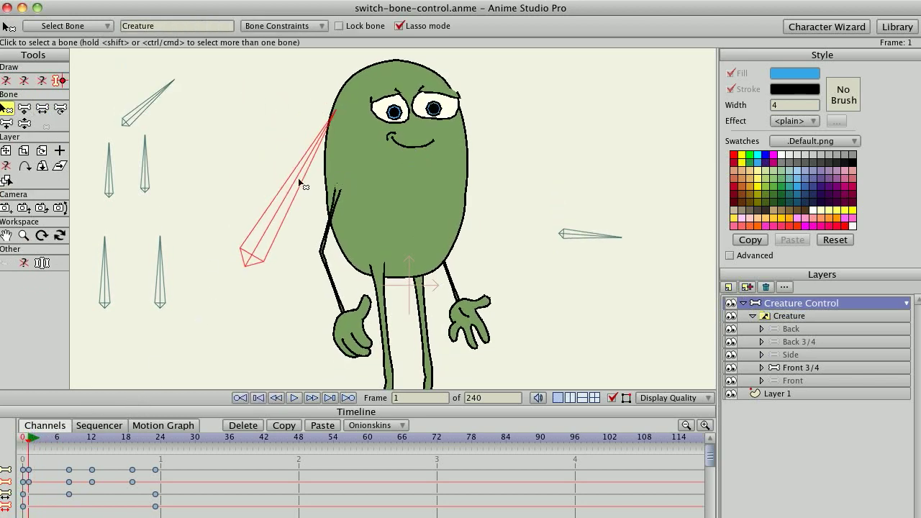
# Play the animation briefly from frame 1, scrub back to frame 1, and deselect the Creature bone
pyautogui.click(288, 0)
pyautogui.press('Escape')
pyautogui.press('space')
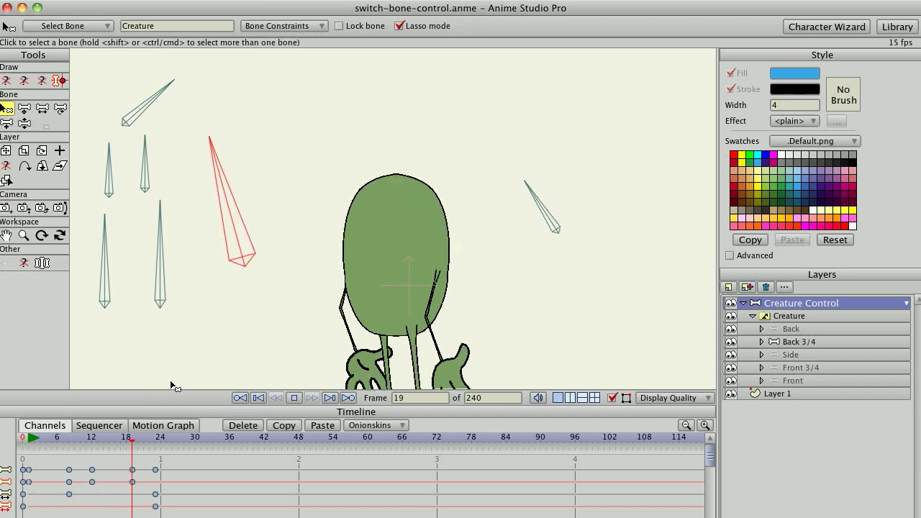
pyautogui.press('space')
pyautogui.click(108, 441)
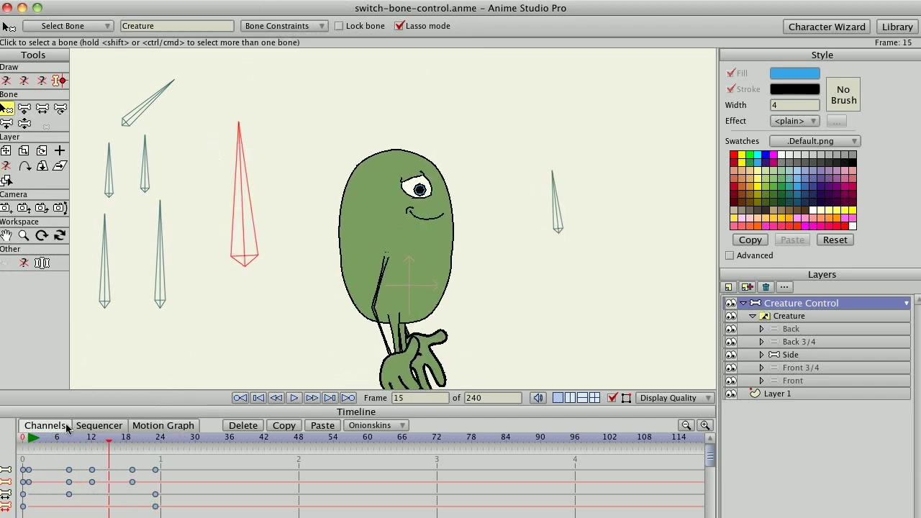
pyautogui.click(34, 435)
pyautogui.moveTo(31, 428)
pyautogui.mouseDown()
pyautogui.moveTo(175, 429)
pyautogui.moveTo(27, 426)
pyautogui.mouseUp()
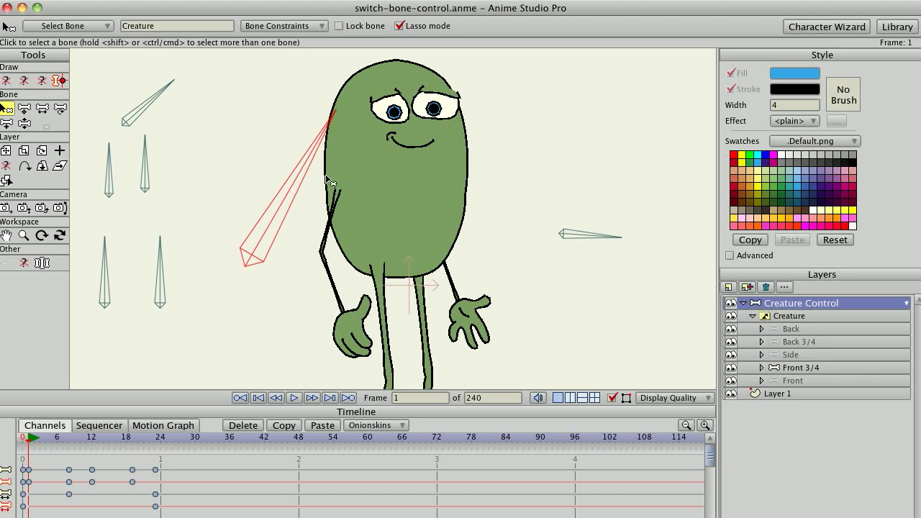
pyautogui.click(225, 163)
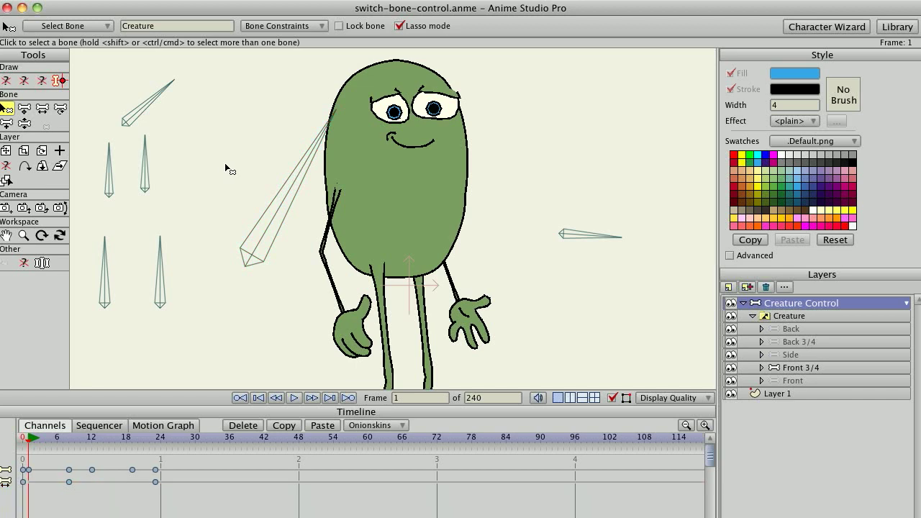